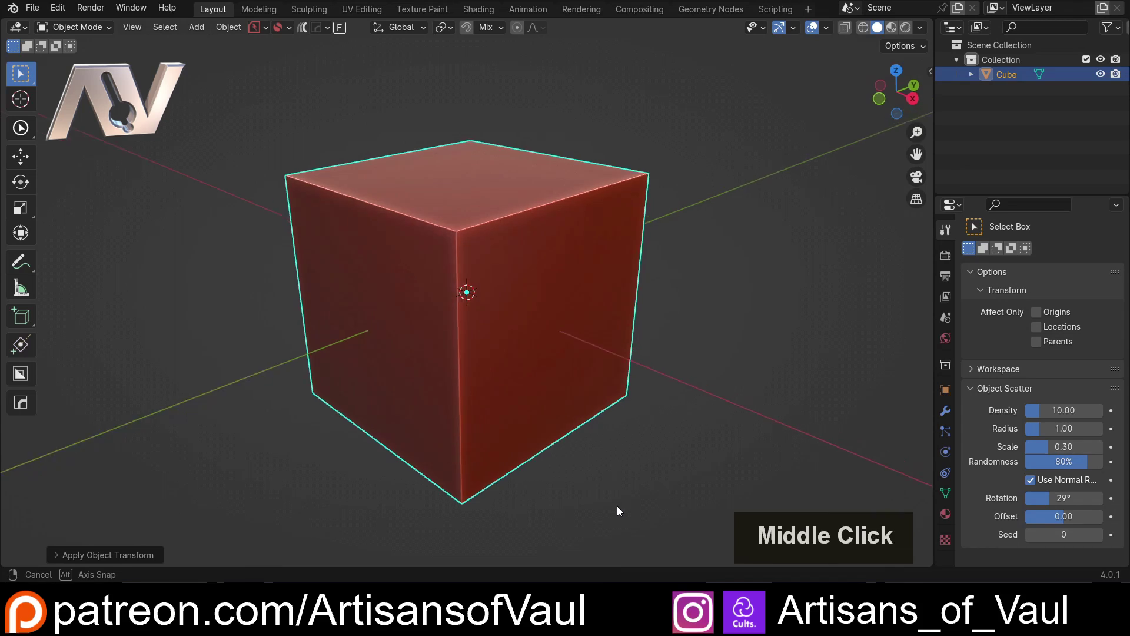
# Step: Put the default cube into vertex Edit Mode and browse the HOps Q menu without running anything
pyautogui.press('q')
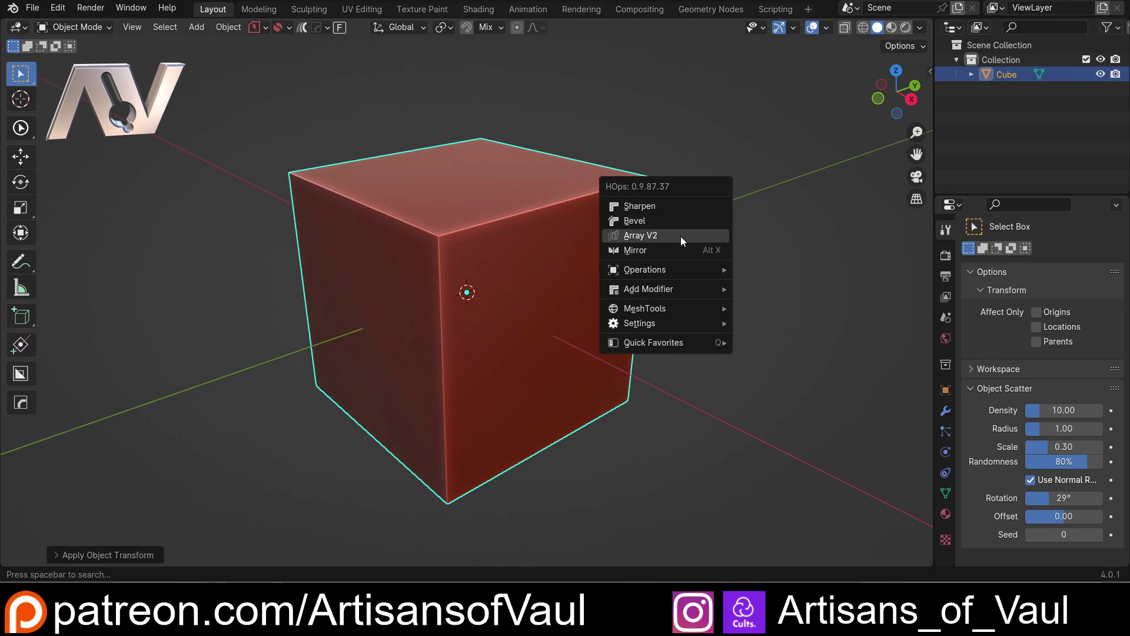
pyautogui.press('Tab')
pyautogui.click(444, 249)
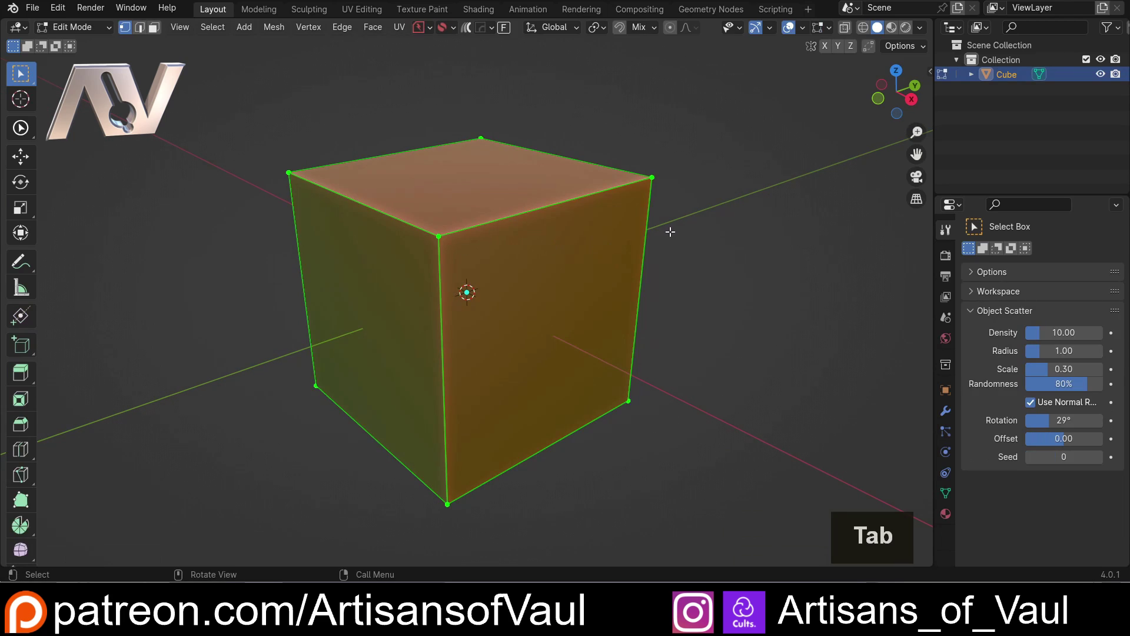
pyautogui.press('q')
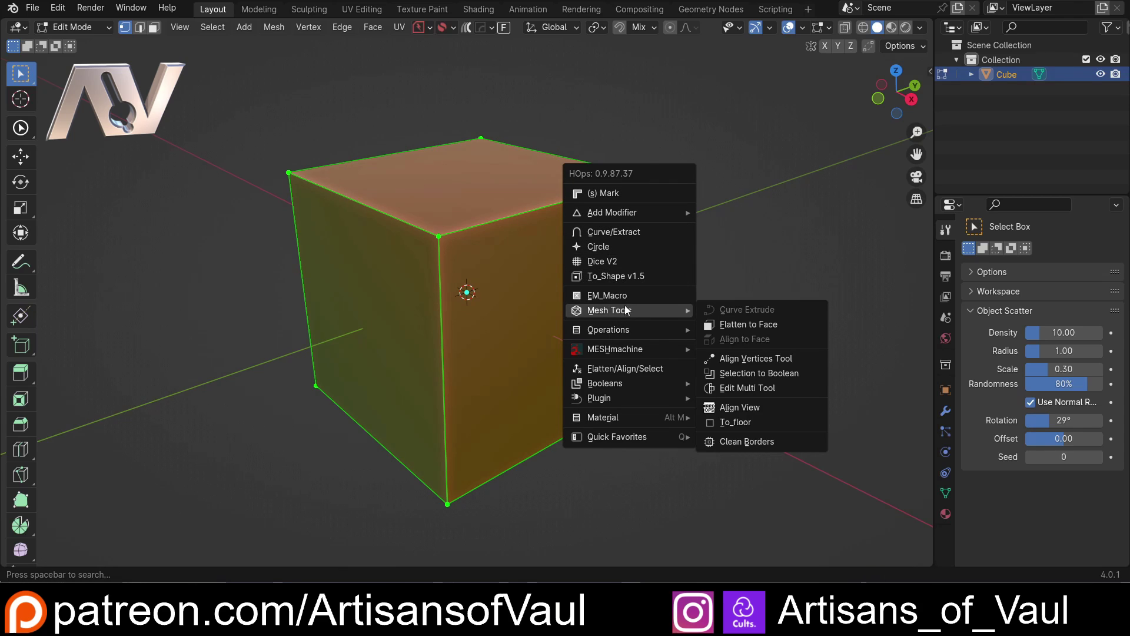
pyautogui.moveTo(625, 331)
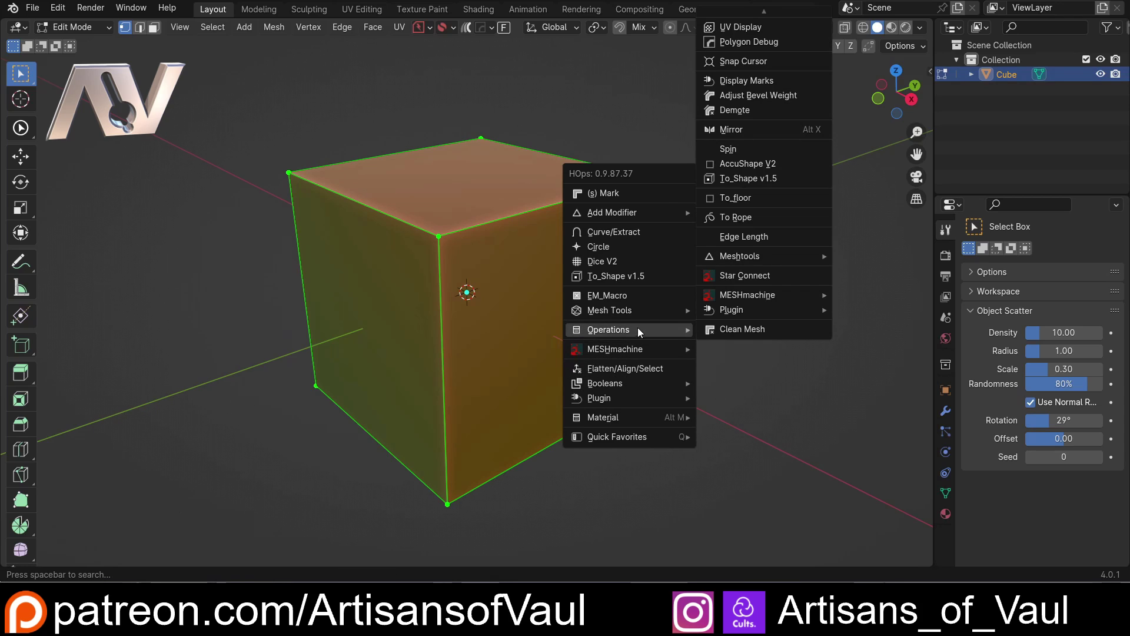
pyautogui.press('q')
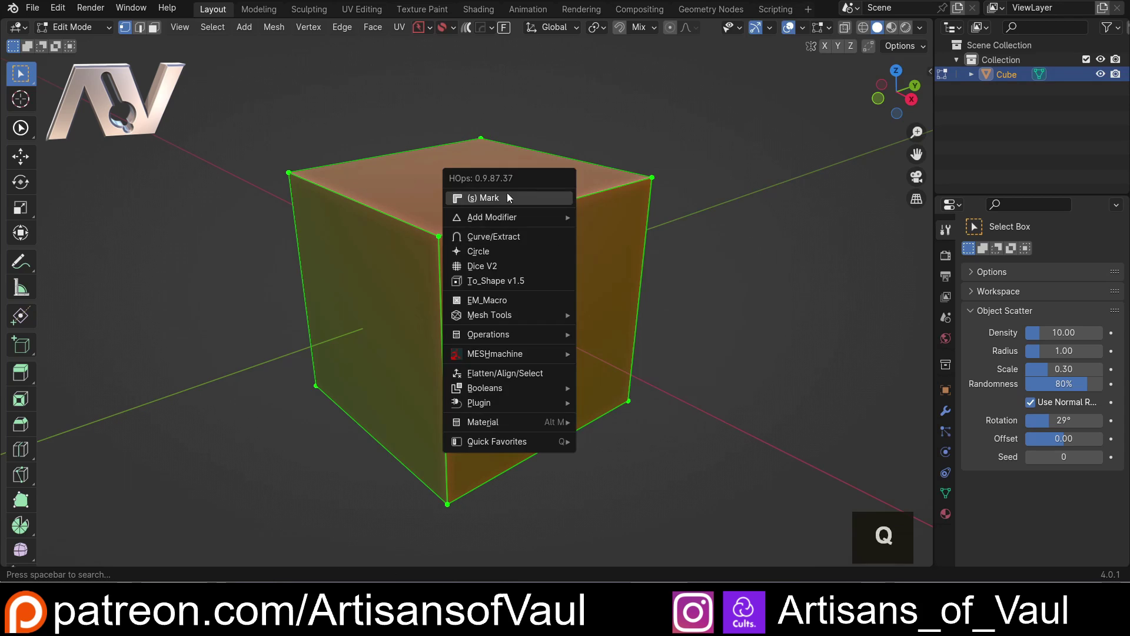
pyautogui.press('Escape')
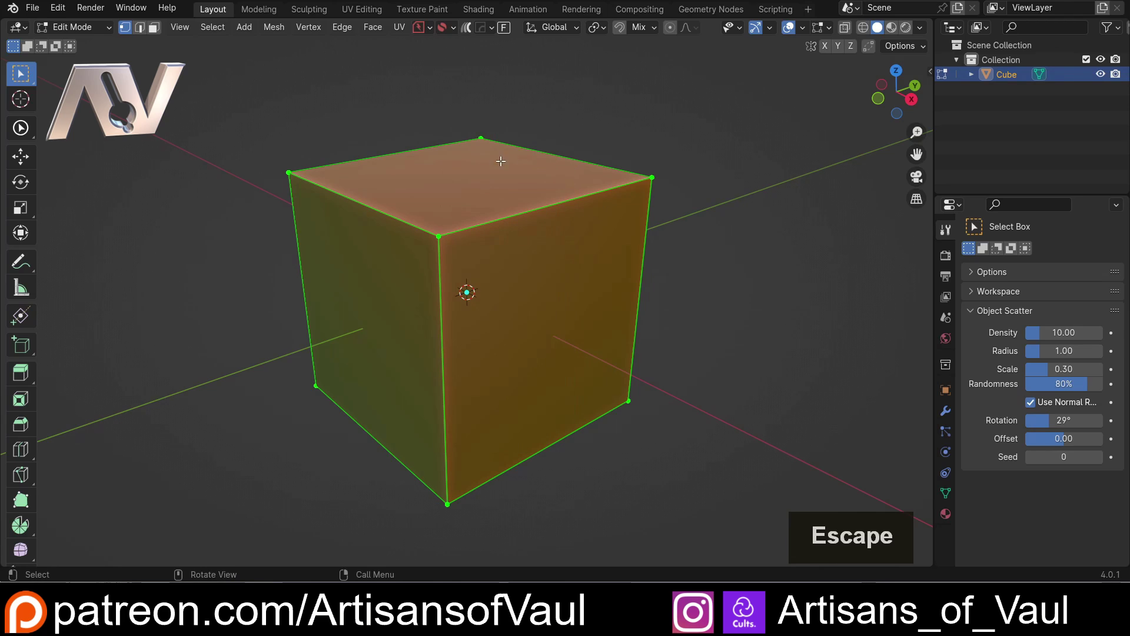
# Step: Select the cube's top edge loop in edge mode and extract it as a Cube_Curve rim at width -0.242
pyautogui.moveTo(518, 177); pyautogui.dragTo(519, 174, button='middle')
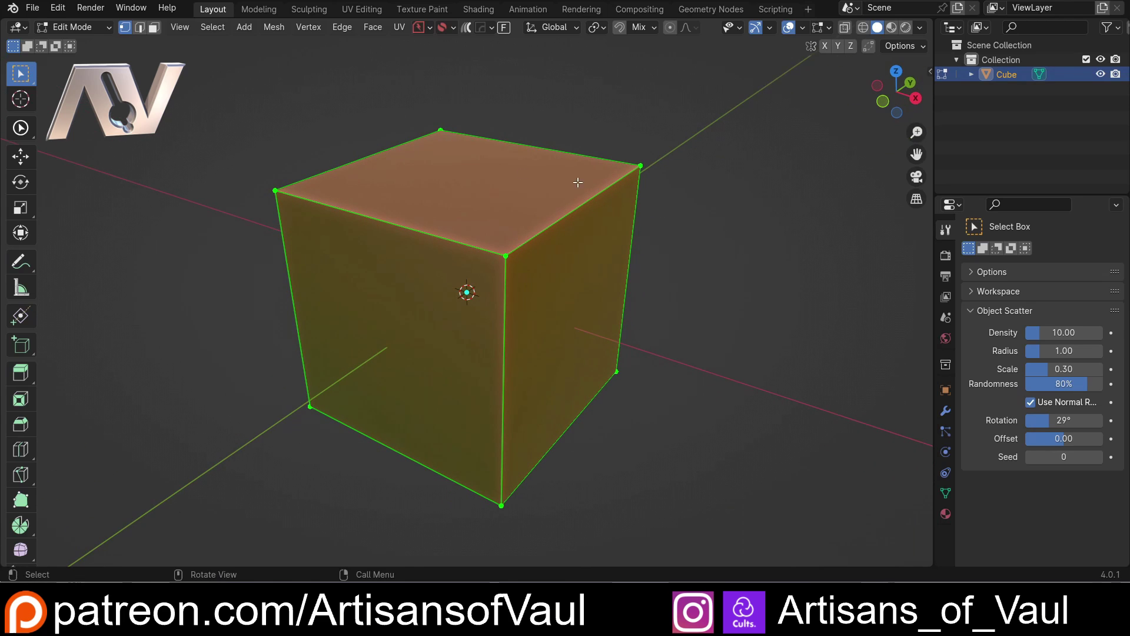
pyautogui.click(703, 235)
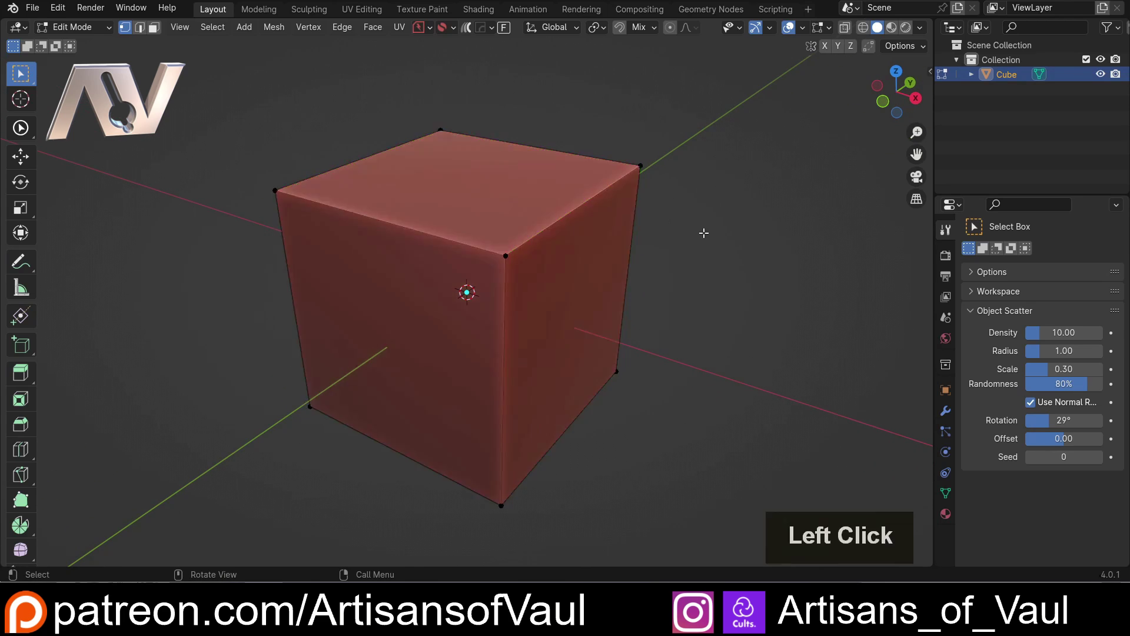
pyautogui.press('Tab')
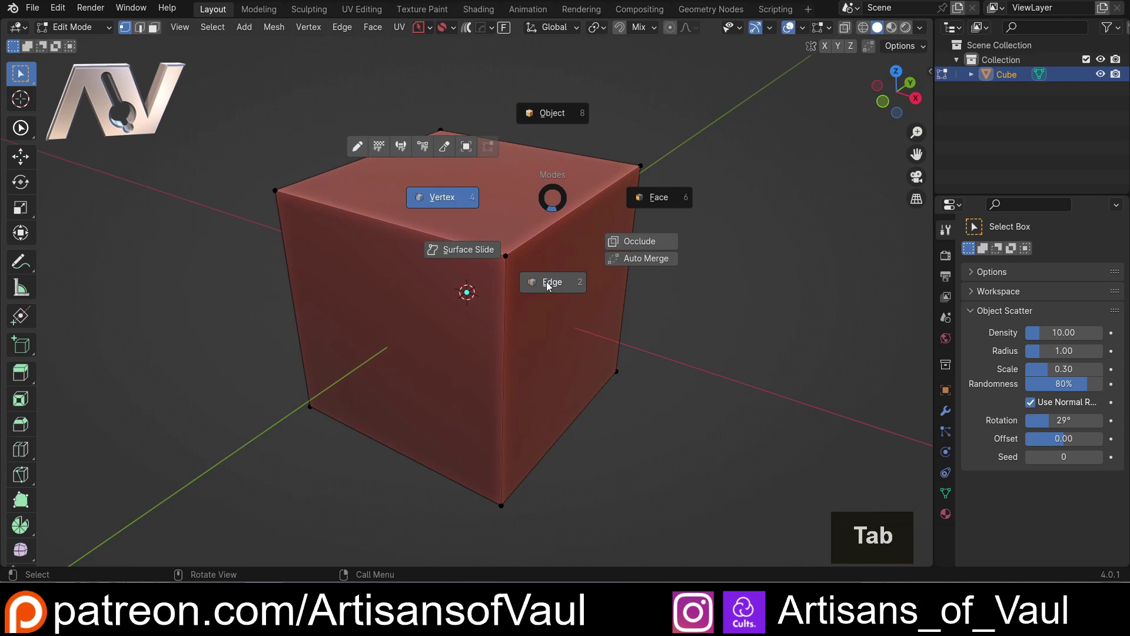
pyautogui.click(547, 194)
pyautogui.press('Tab')
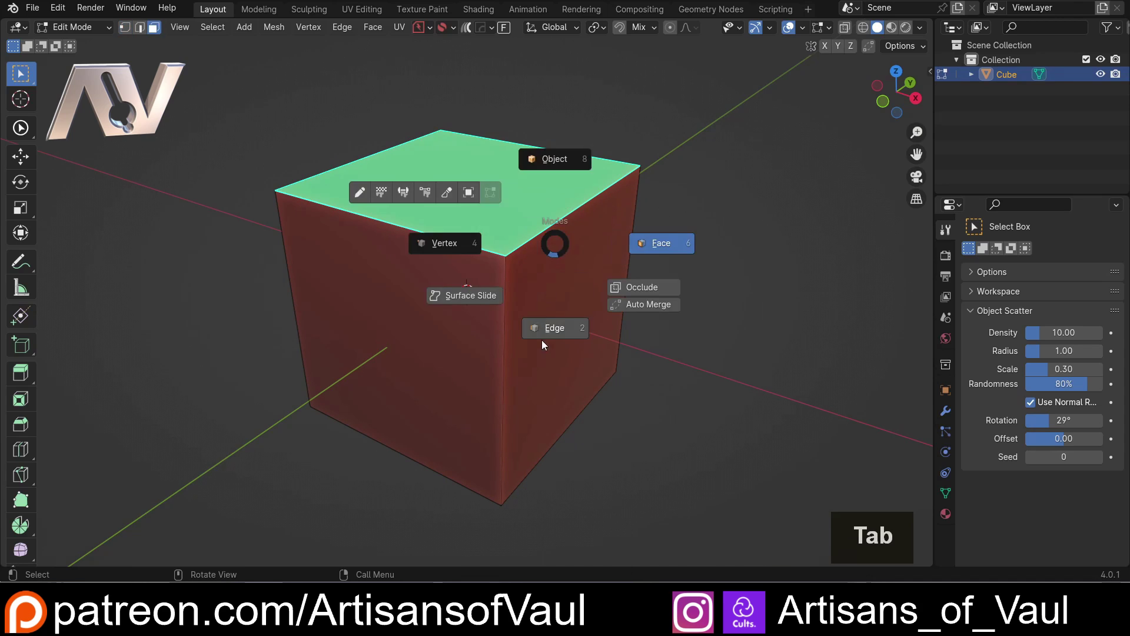
pyautogui.click(542, 341)
pyautogui.click(373, 151)
pyautogui.keyDown('shift'); pyautogui.click(545, 155); pyautogui.keyUp('shift')
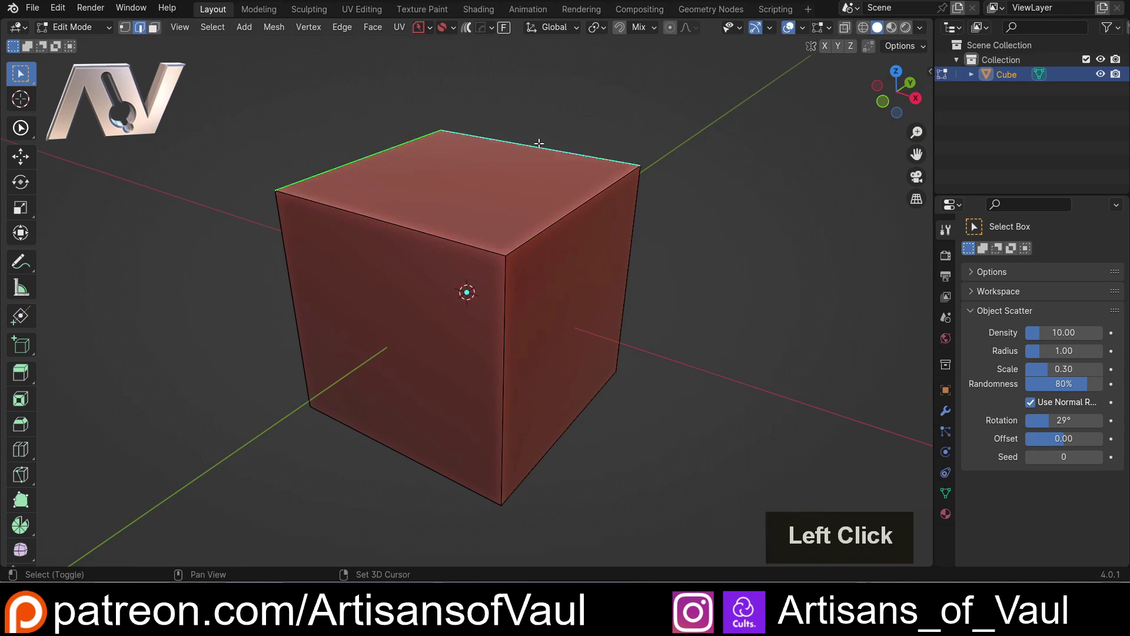
pyautogui.keyDown('shift'); pyautogui.click(449, 221); pyautogui.keyUp('shift')
pyautogui.keyDown('shift'); pyautogui.moveTo(449, 220); pyautogui.dragTo(545, 229, button='middle'); pyautogui.keyUp('shift')
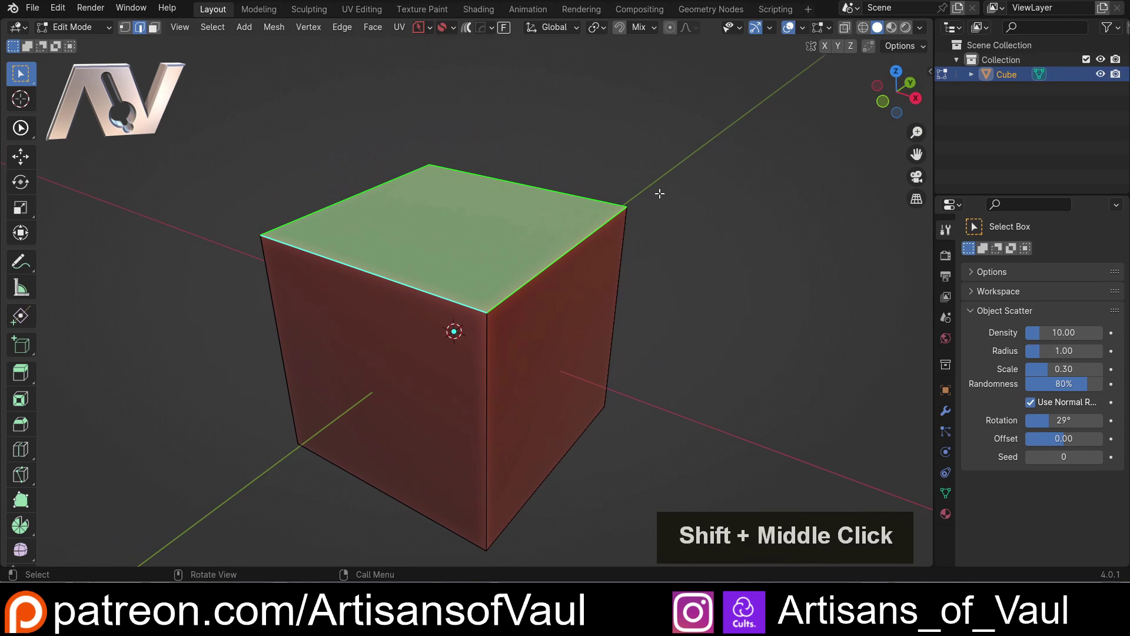
pyautogui.press('q')
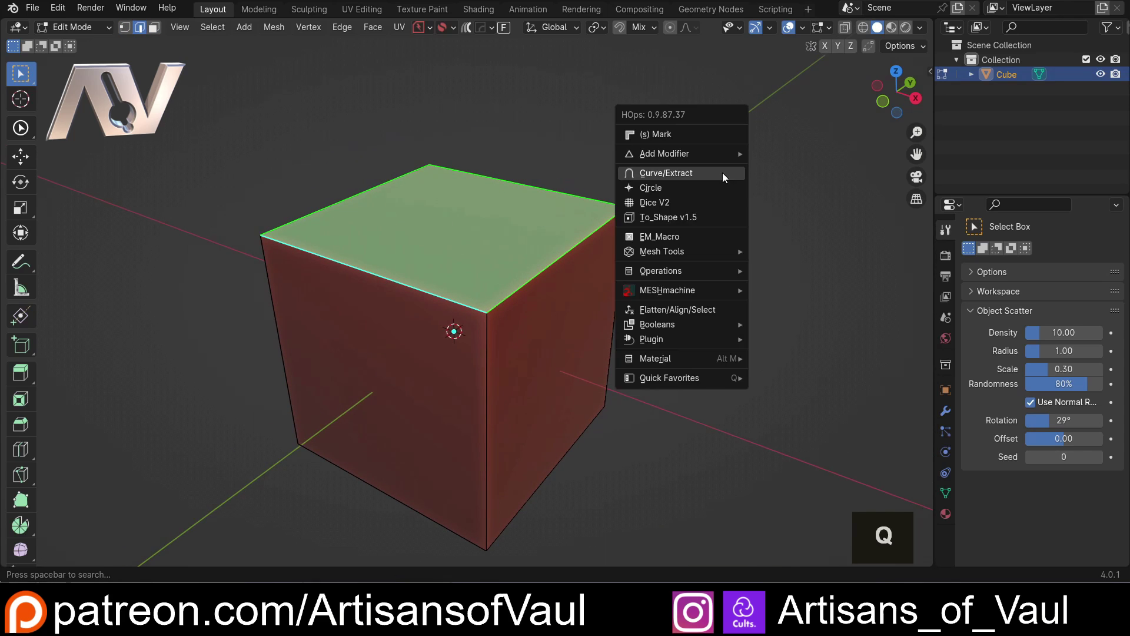
pyautogui.click(683, 171)
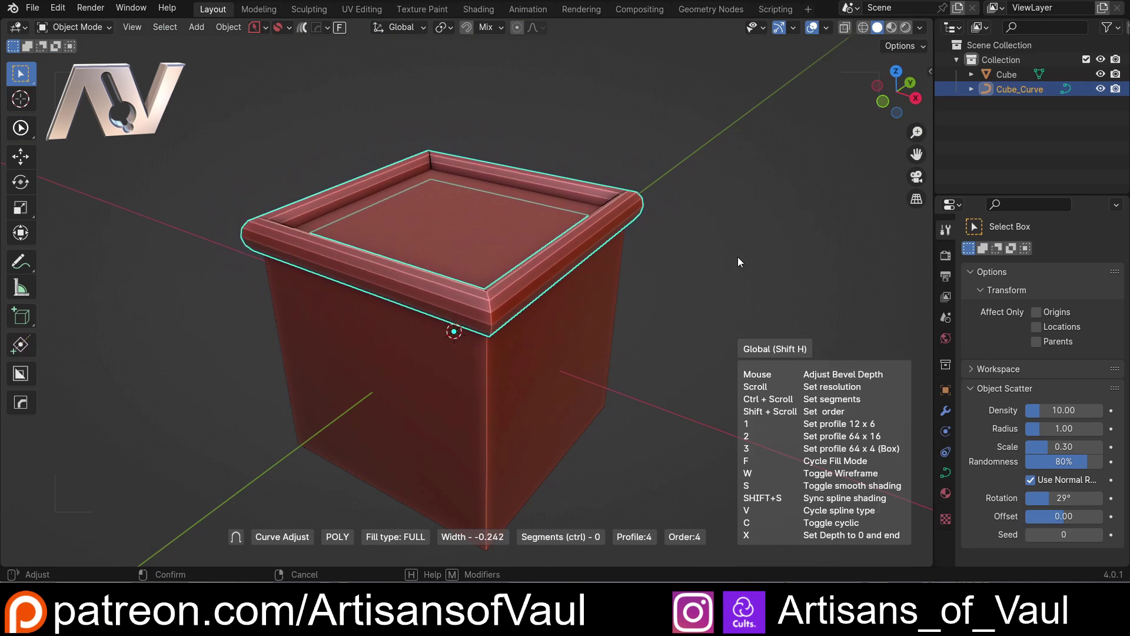
# Step: Orbit and zoom around the rim and toggle the Curve Adjust help overlay
pyautogui.scroll(8, 733, 259)
pyautogui.moveTo(734, 262); pyautogui.dragTo(747, 301, button='middle')
pyautogui.scroll(6, 751, 305)
pyautogui.scroll(-3, 752, 302)
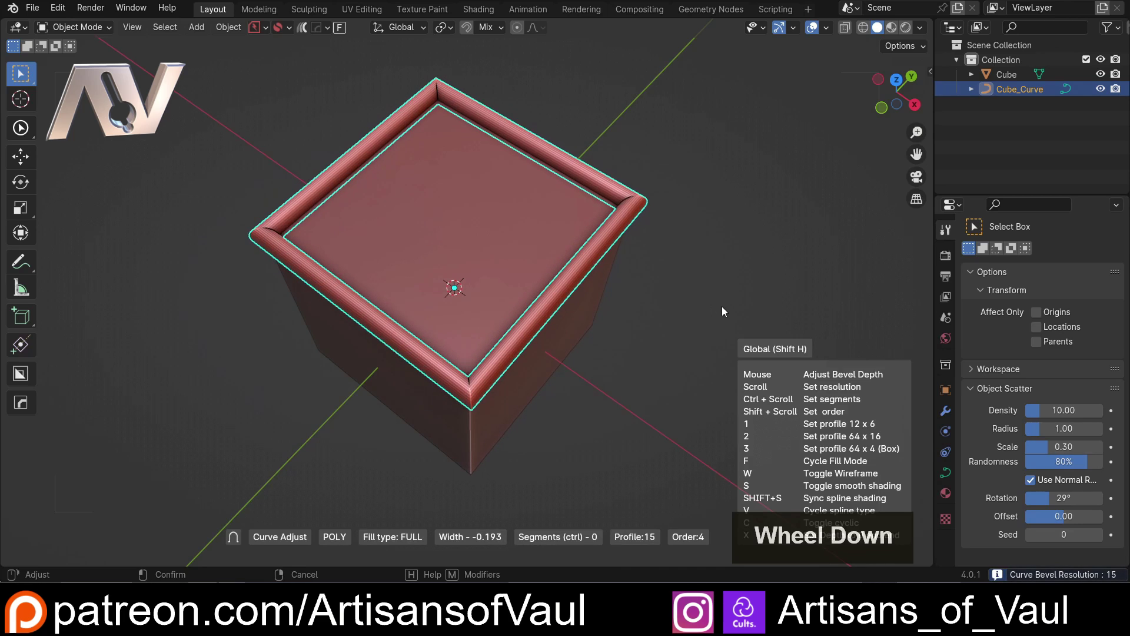
pyautogui.moveTo(722, 306); pyautogui.dragTo(680, 281, button='middle')
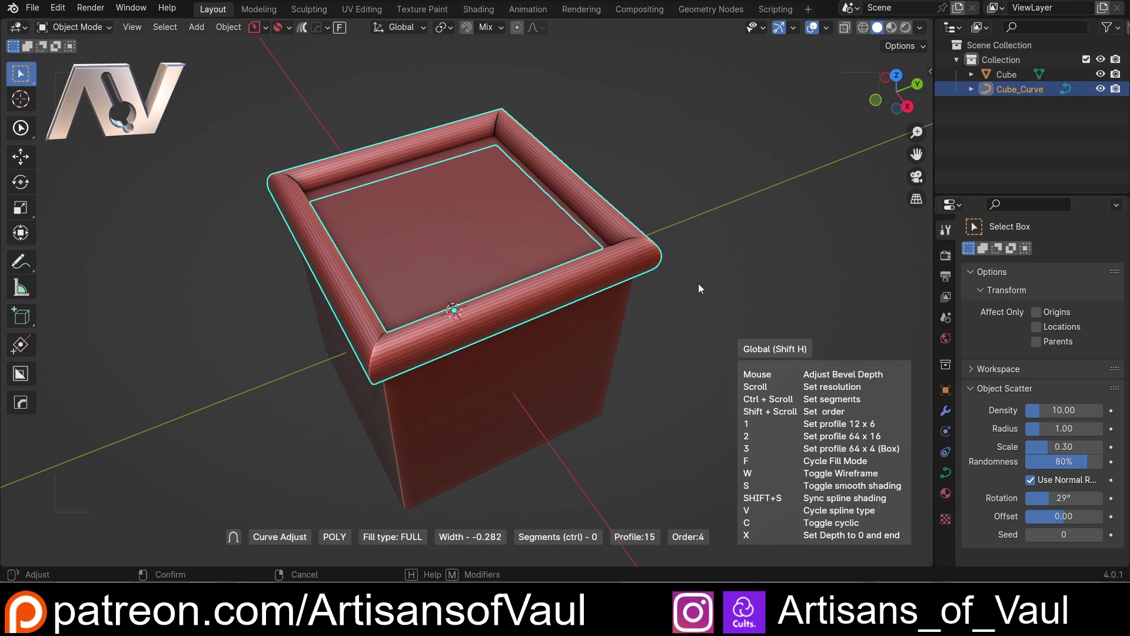
pyautogui.scroll(1, 698, 288)
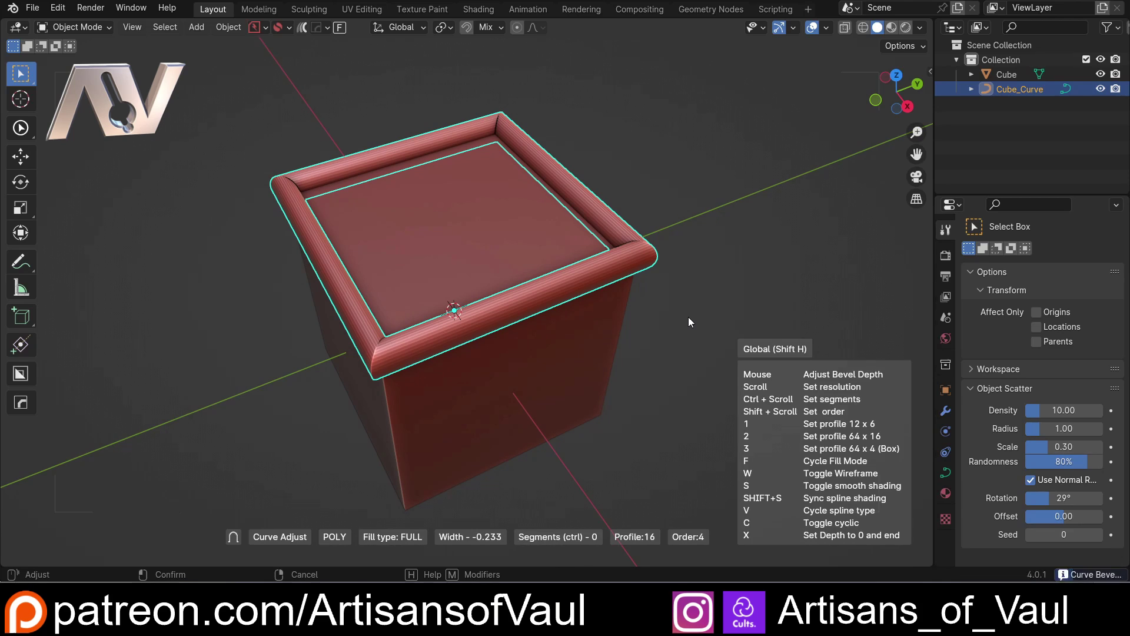
pyautogui.press('h')
pyautogui.press('h')
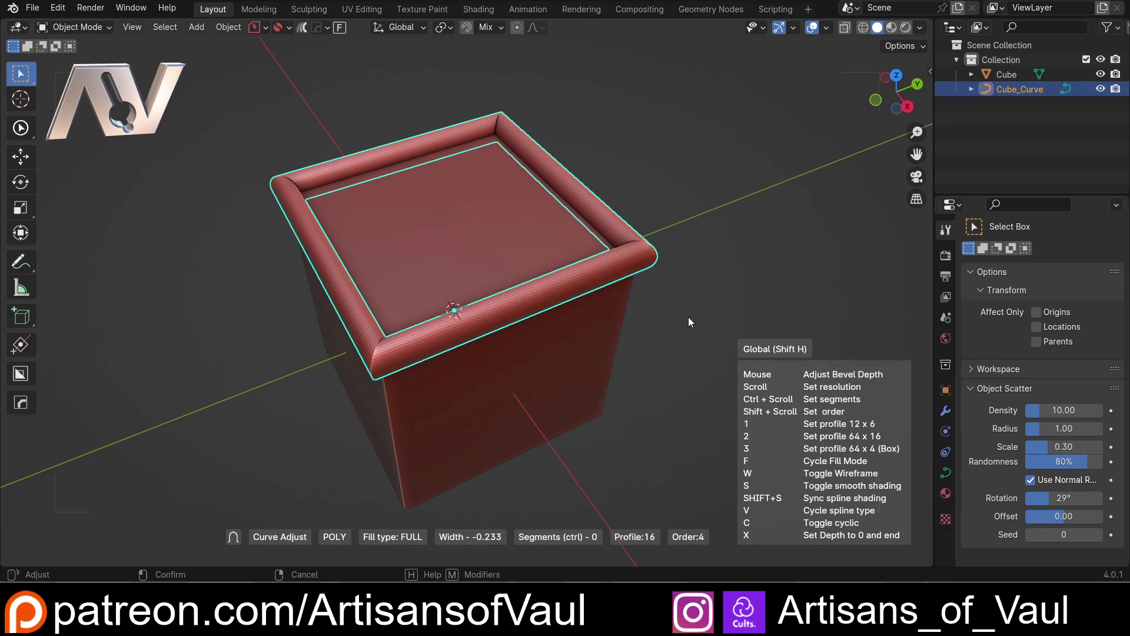
pyautogui.moveTo(672, 319)
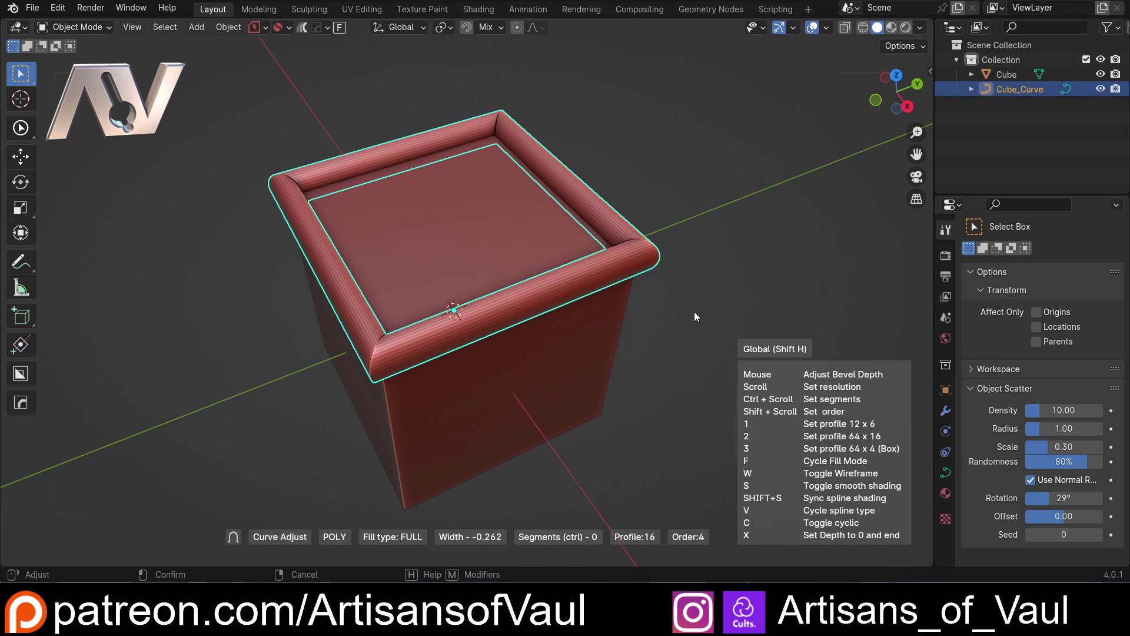
# Step: Give the rim 64 profile segments and a flat box profile at width -0.446
pyautogui.press('2')
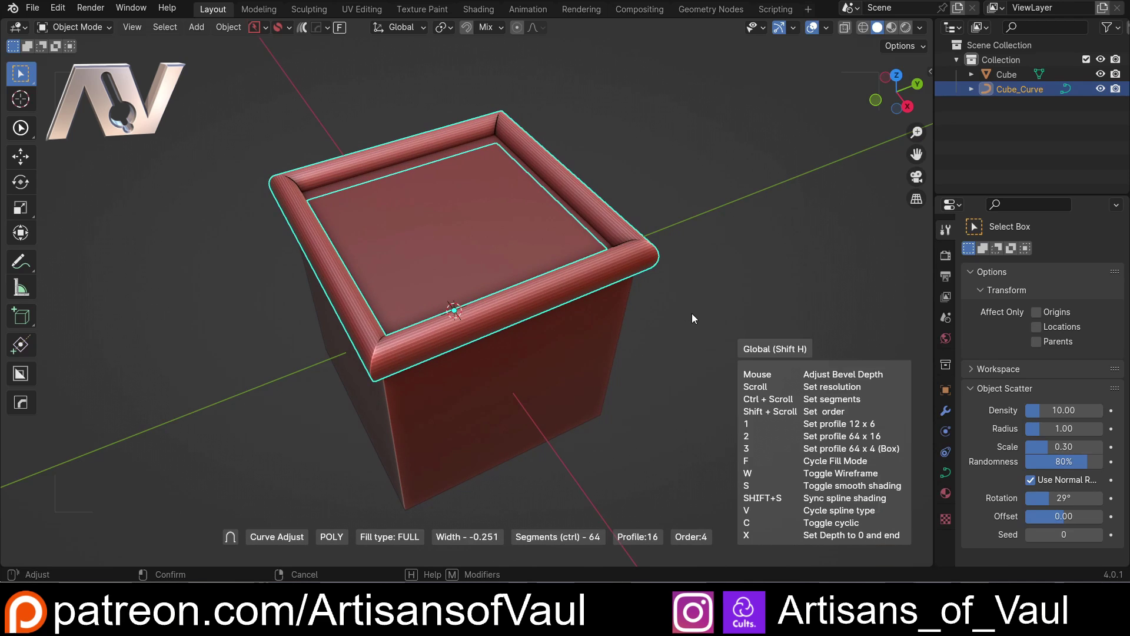
pyautogui.scroll(5, 691, 313)
pyautogui.scroll(-1, 691, 313)
pyautogui.scroll(2, 691, 313)
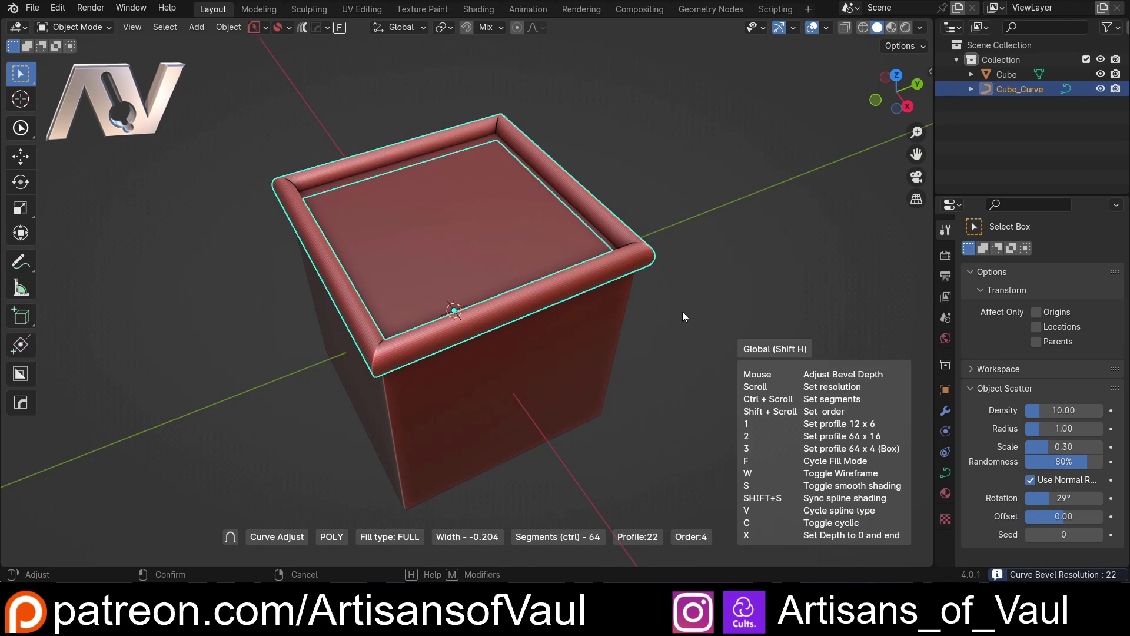
pyautogui.press('3')
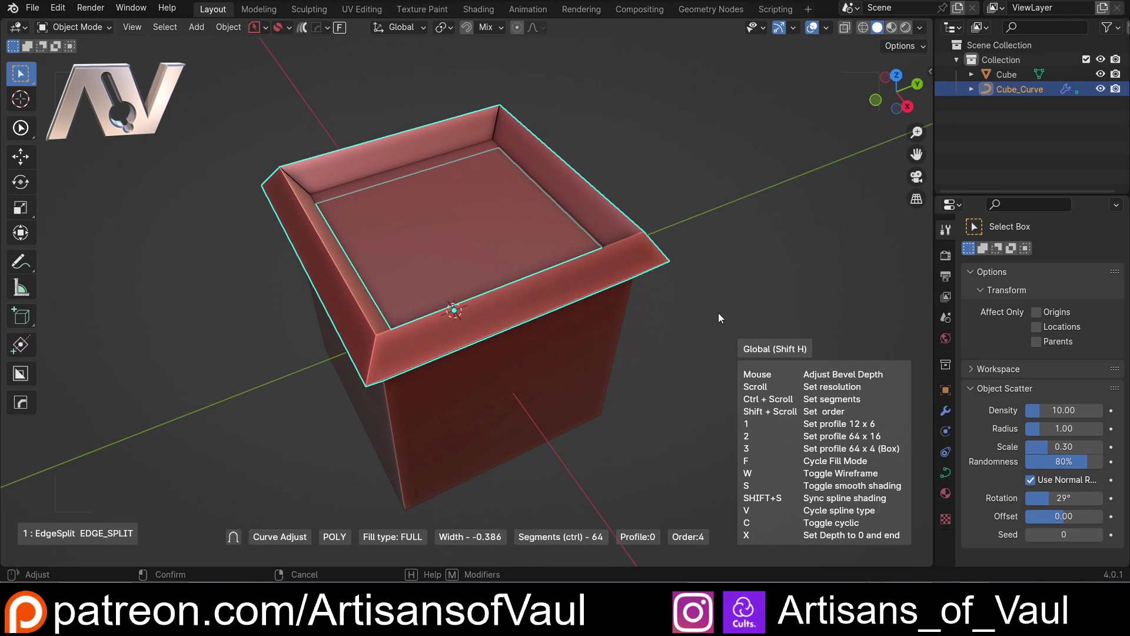
# Step: Finish the curve adjustment, undo a trial move, and delete Cube_Curve
pyautogui.moveTo(737, 314)
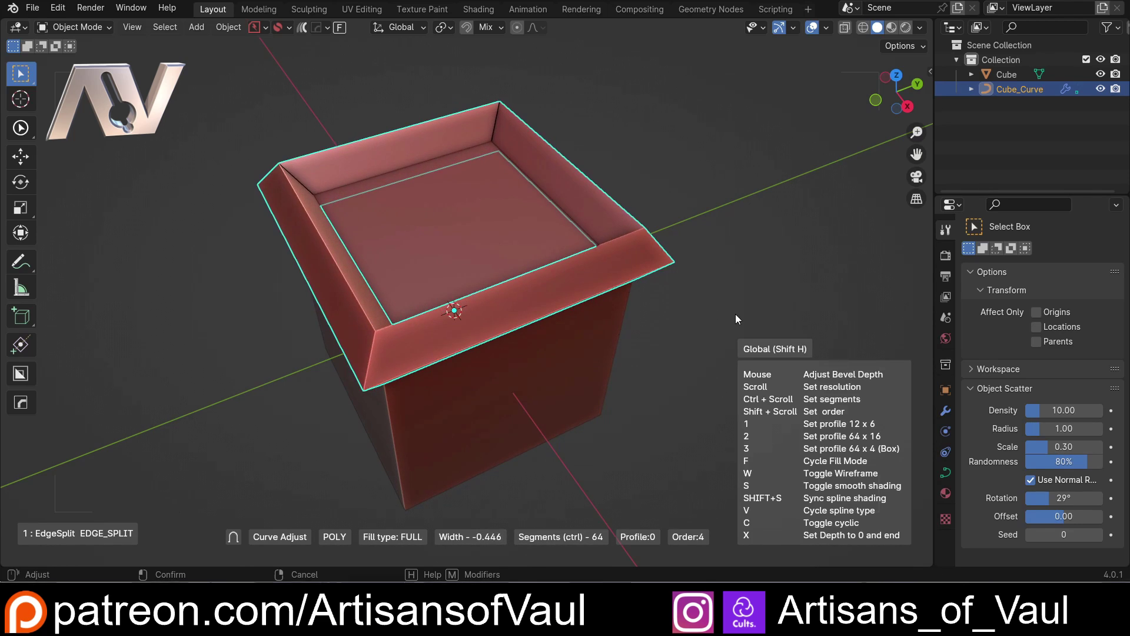
pyautogui.press('x')
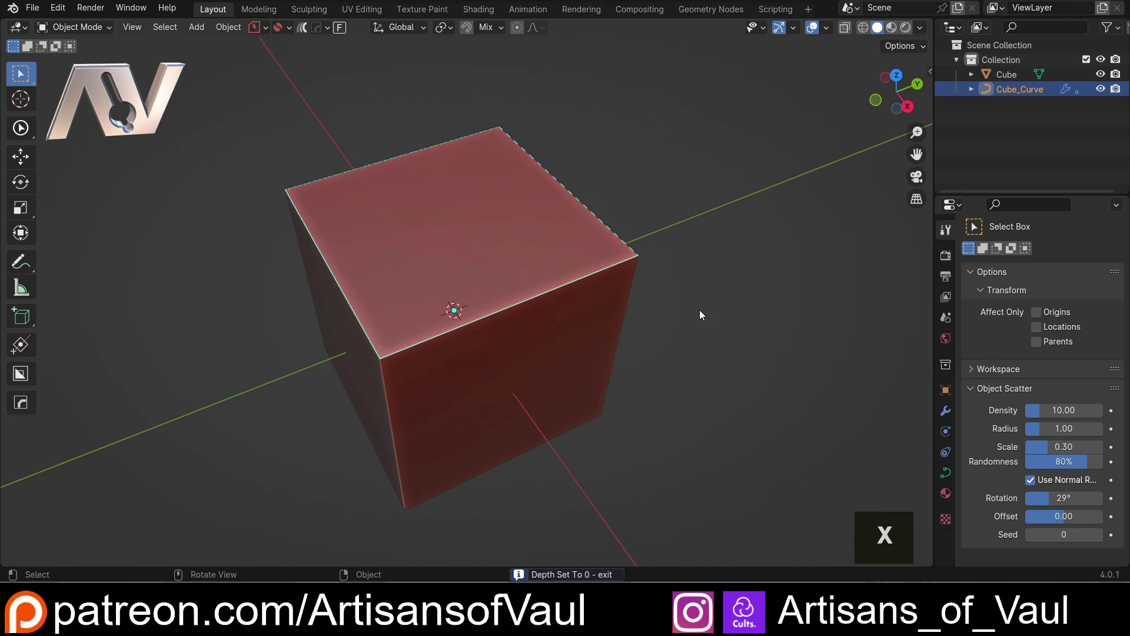
pyautogui.press('g')
pyautogui.click(668, 297)
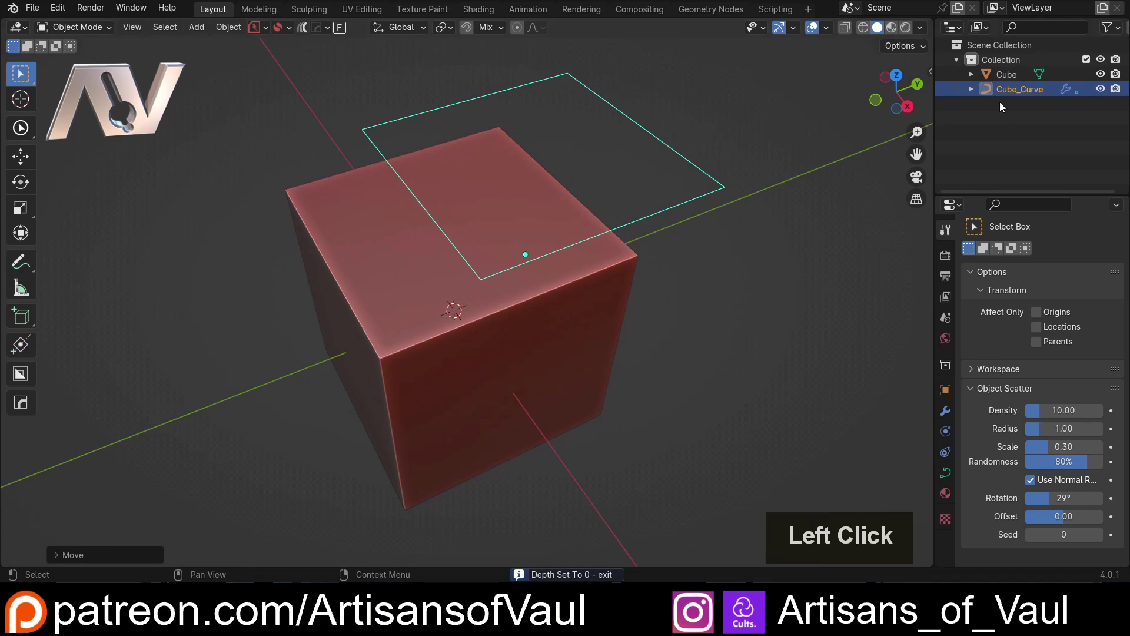
pyautogui.hotkey('ctrl', 'z')
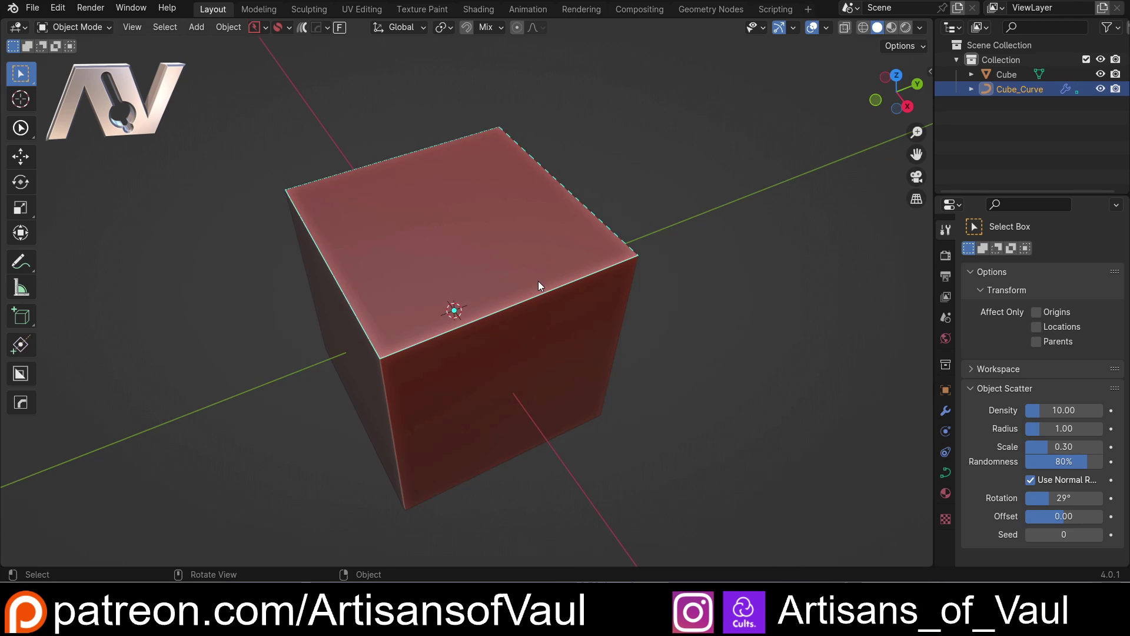
pyautogui.press('Delete')
pyautogui.press('Tab')
# Step: Reselect the cube's top face and extract it again with HOps Curve/Extract
pyautogui.click(528, 239)
pyautogui.press('Tab')
pyautogui.click(528, 334)
pyautogui.scroll(1, 542, 316)
pyautogui.keyDown('shift'); pyautogui.moveTo(541, 316); pyautogui.dragTo(587, 243, button='middle'); pyautogui.keyUp('shift')
pyautogui.press('q')
pyautogui.click(587, 243)
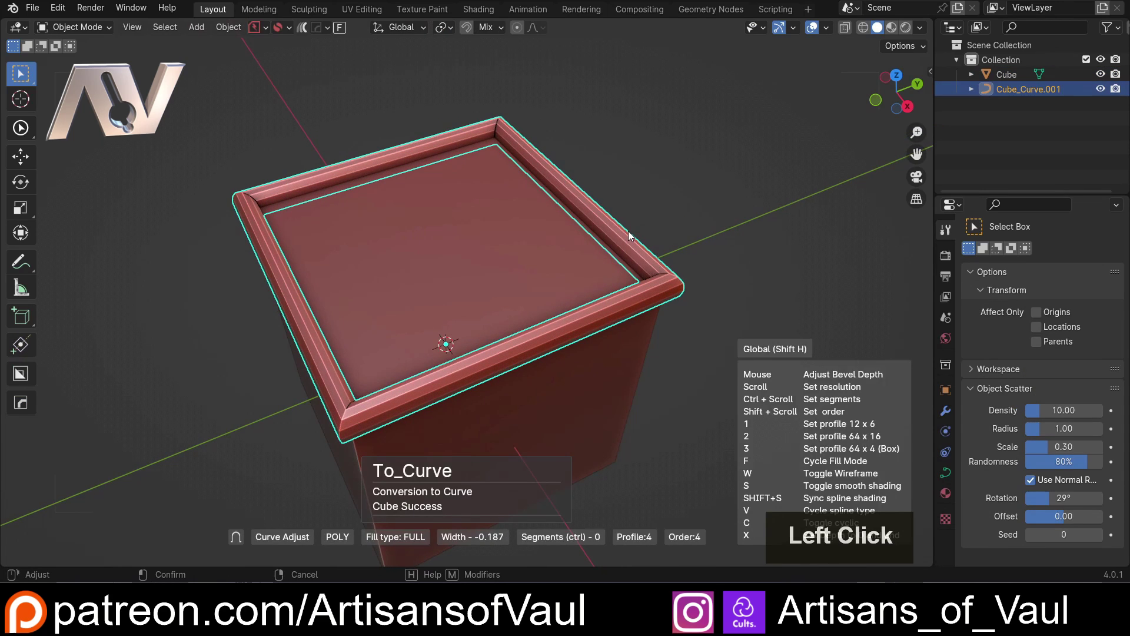
# Step: Make the new rim a back-filled outward overhang at width 0.519 with bevel resolution 13
pyautogui.press('f')
pyautogui.moveTo(628, 231); pyautogui.dragTo(475, 181, button='middle')
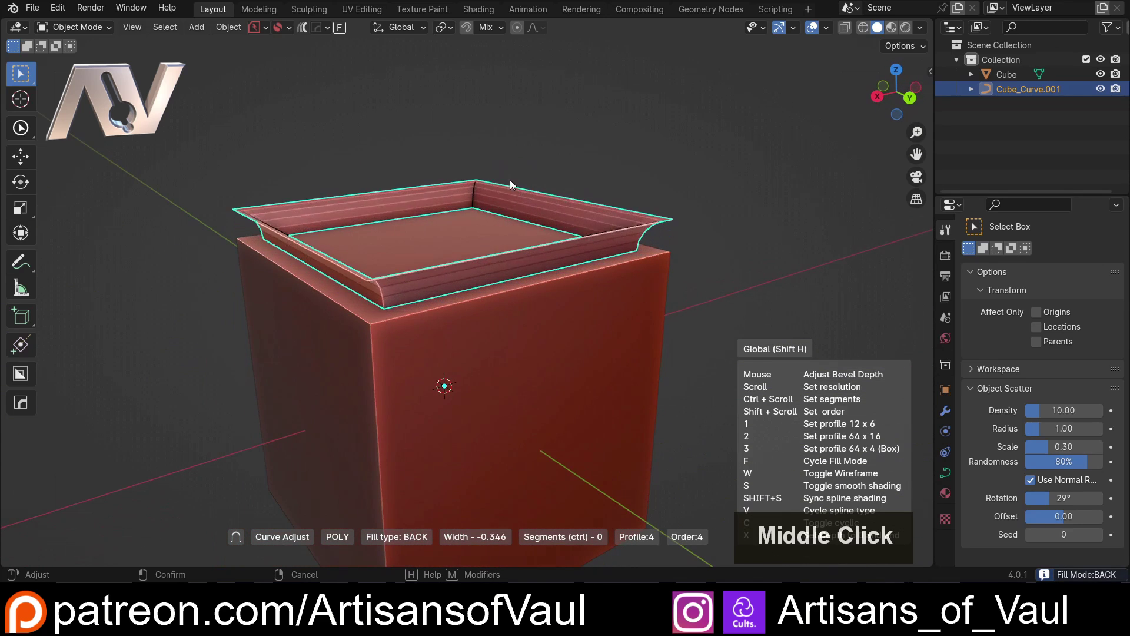
pyautogui.hotkey('shift', 'z')
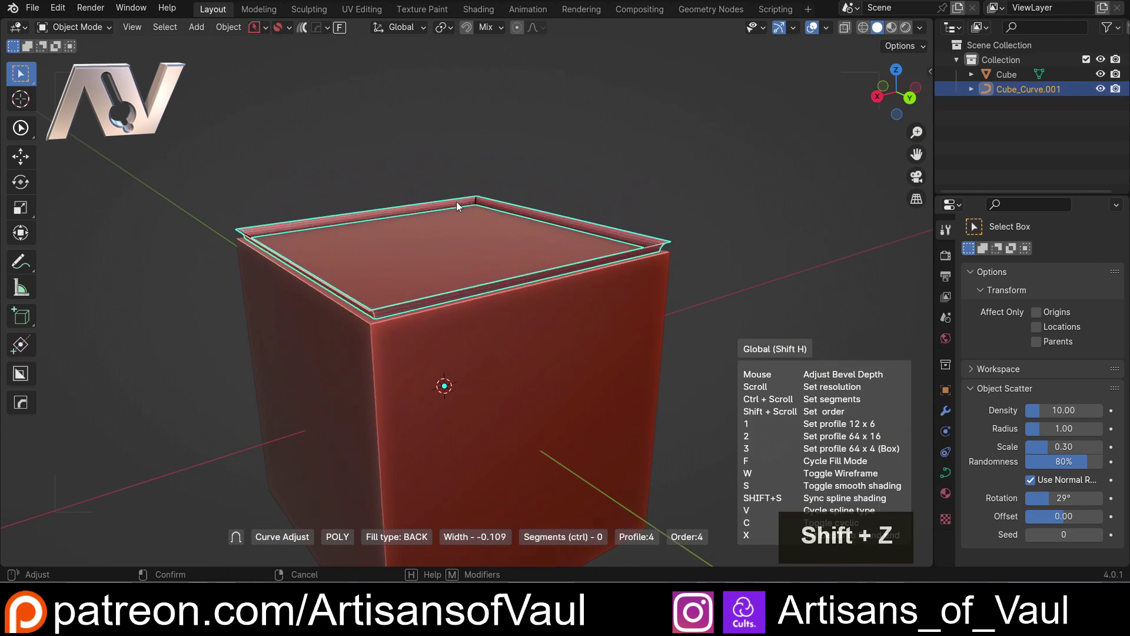
pyautogui.moveTo(340, 269); pyautogui.dragTo(419, 221, button='middle')
pyautogui.scroll(6, 419, 220)
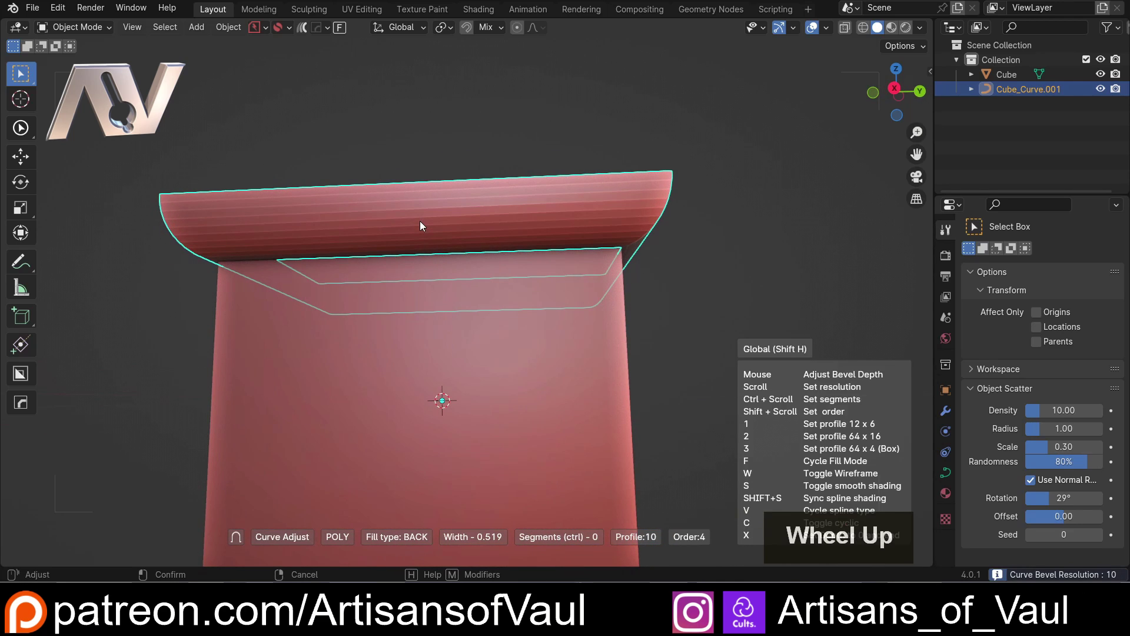
pyautogui.scroll(3, 428, 223)
# Step: Confirm resolution 13, switch the curve bevel to Profile, and apply the Cornice Molding preset
pyautogui.click(689, 262)
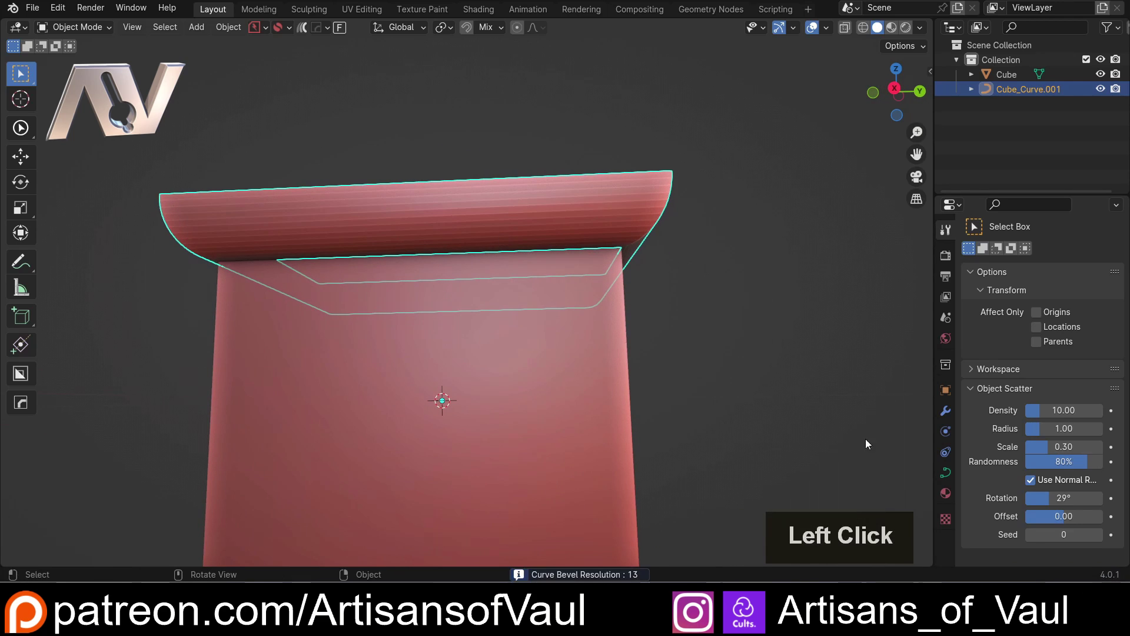
pyautogui.click(945, 474)
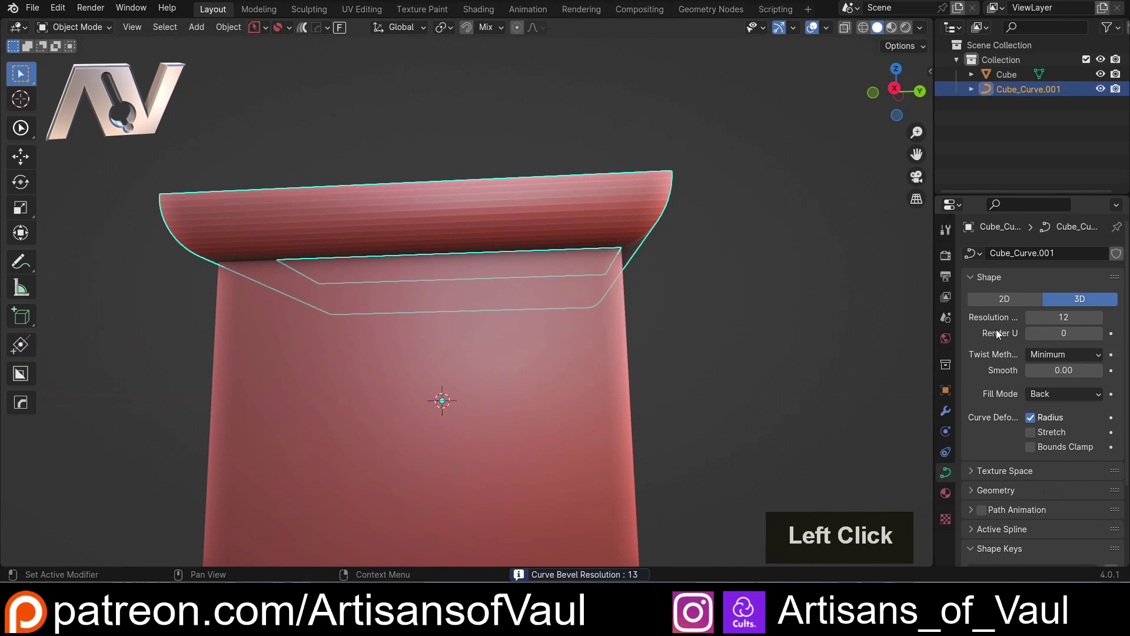
pyautogui.scroll(-4, 996, 333)
pyautogui.click(977, 397)
pyautogui.scroll(-5, 1024, 378)
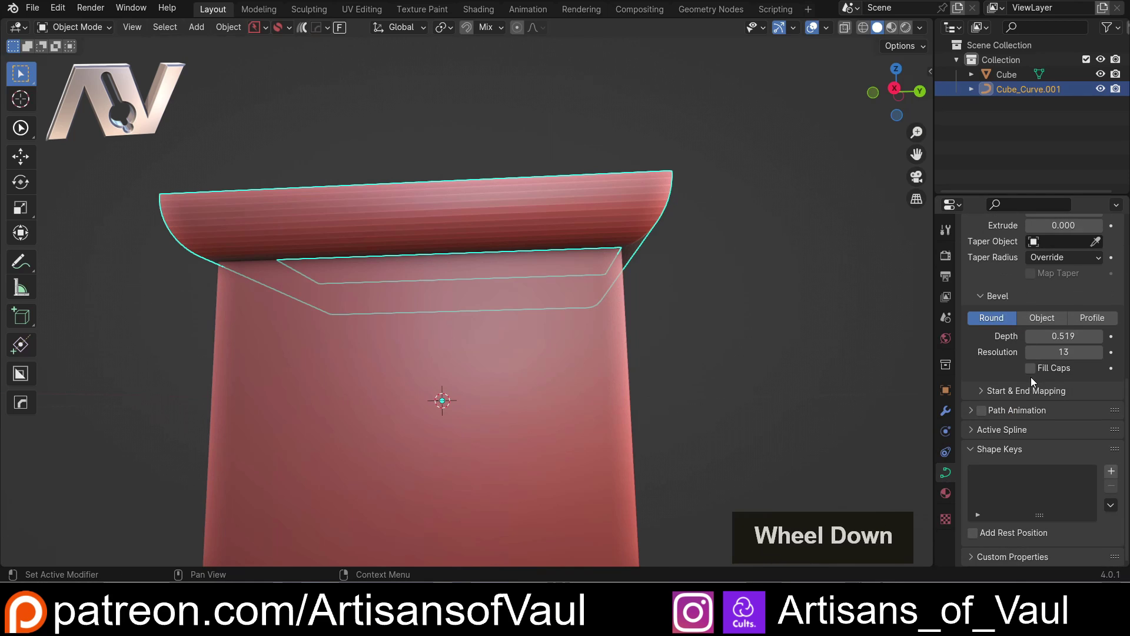
pyautogui.click(1094, 319)
pyautogui.scroll(-5, 1001, 411)
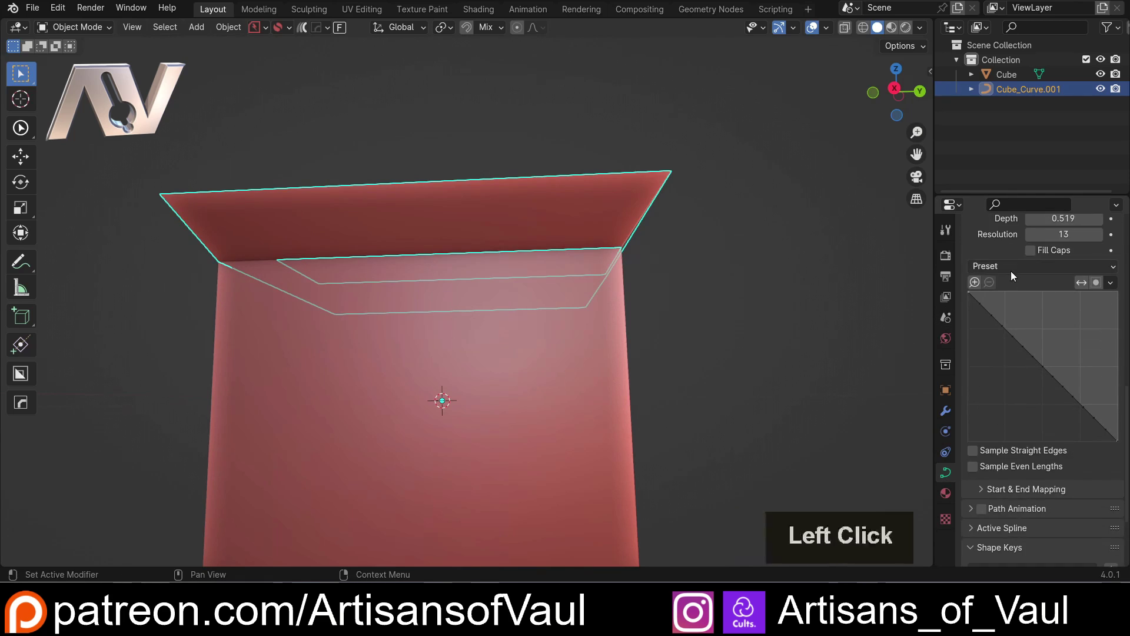
pyautogui.click(1011, 268)
pyautogui.click(1043, 305)
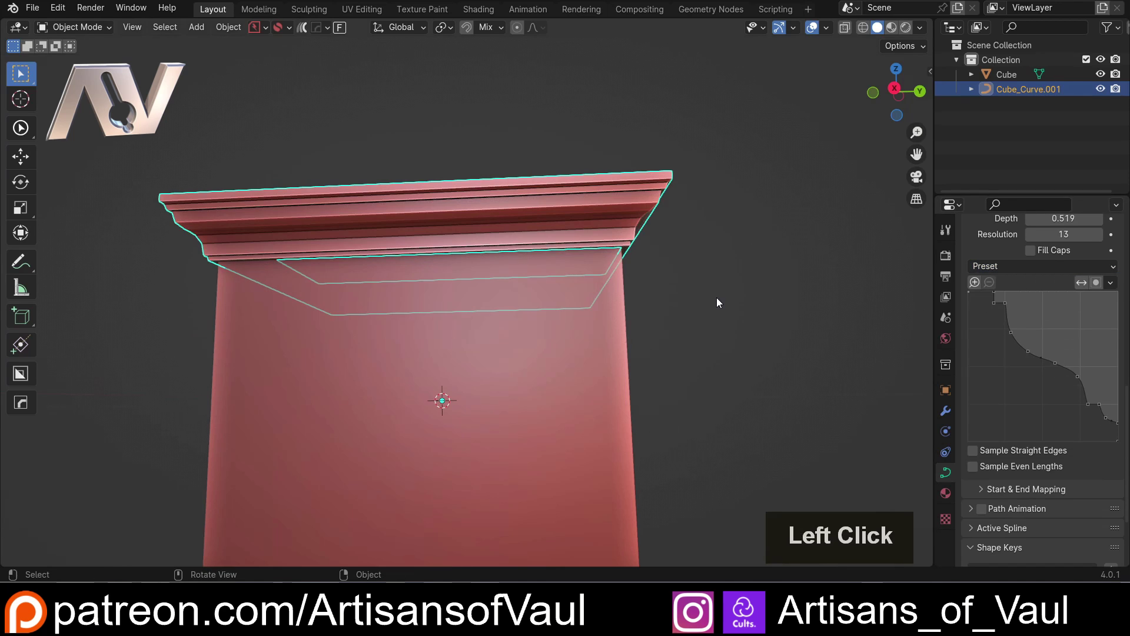
# Step: Swap the bevel profile to the Crown Molding preset and deselect the molding
pyautogui.moveTo(715, 294); pyautogui.dragTo(451, 314, button='middle')
pyautogui.click(1073, 269)
pyautogui.click(1061, 324)
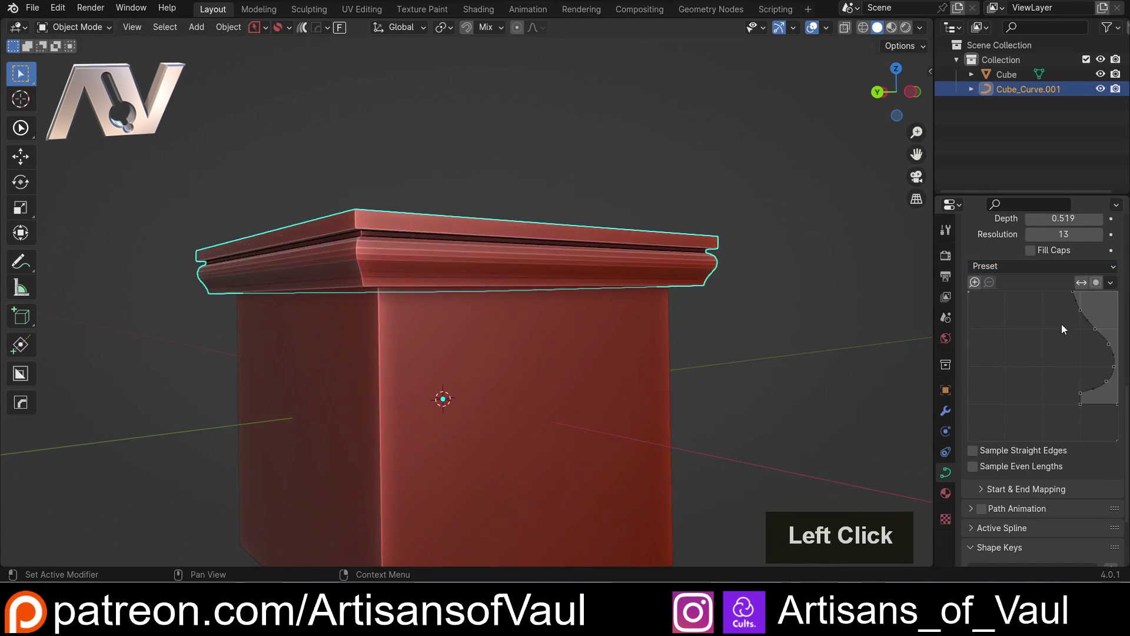
pyautogui.moveTo(391, 337); pyautogui.dragTo(660, 334, button='middle')
pyautogui.click(661, 333)
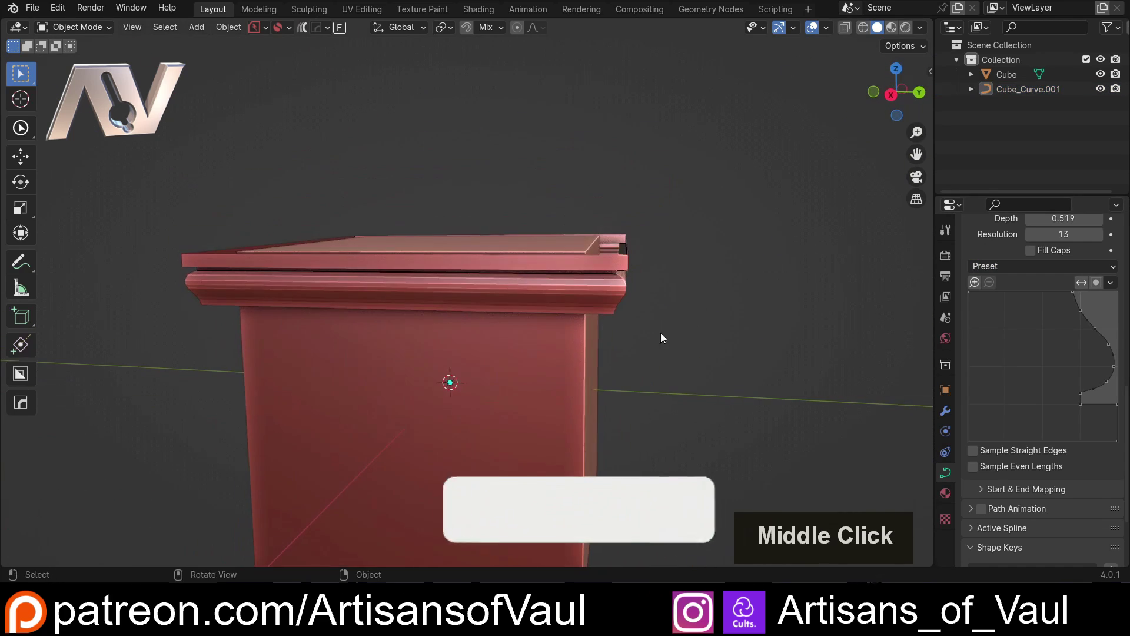
# Step: Delete the molding curve object
pyautogui.click(605, 285)
pyautogui.press('Delete')
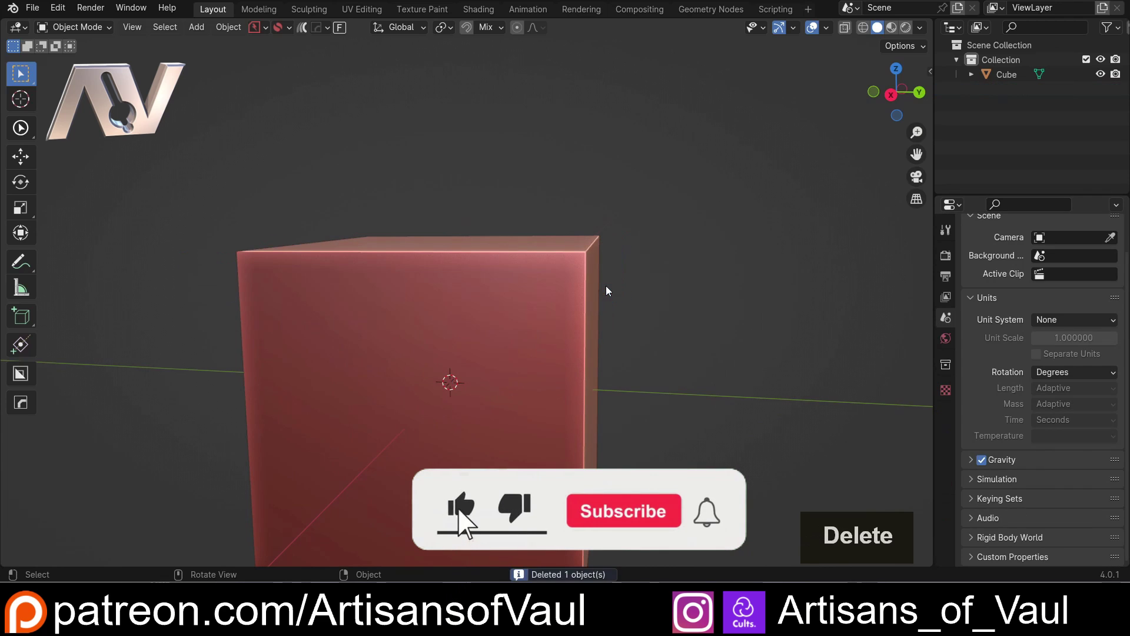
pyautogui.moveTo(485, 253); pyautogui.dragTo(553, 302, button='middle')
# Step: Duplicate the cube's top face in place and separate it into object Cube.001
pyautogui.click(457, 325)
pyautogui.press('Tab')
pyautogui.click(642, 299)
pyautogui.moveTo(549, 363); pyautogui.dragTo(565, 316, button='middle')
pyautogui.hotkey('shift', 'd')
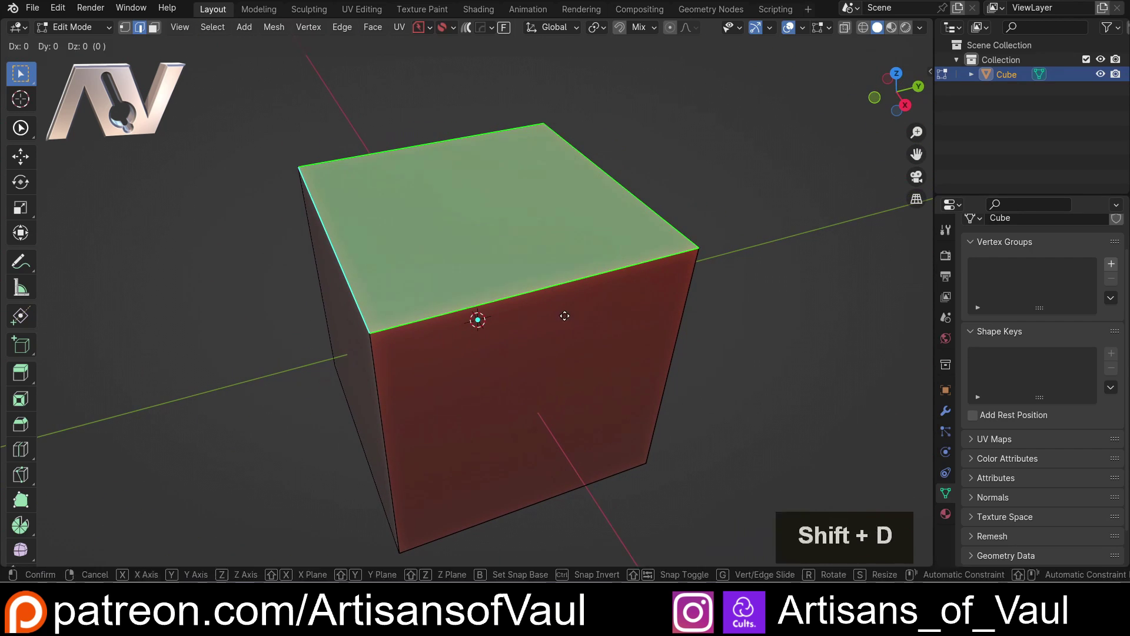
pyautogui.press('Escape')
pyautogui.press('p')
pyautogui.click(563, 199)
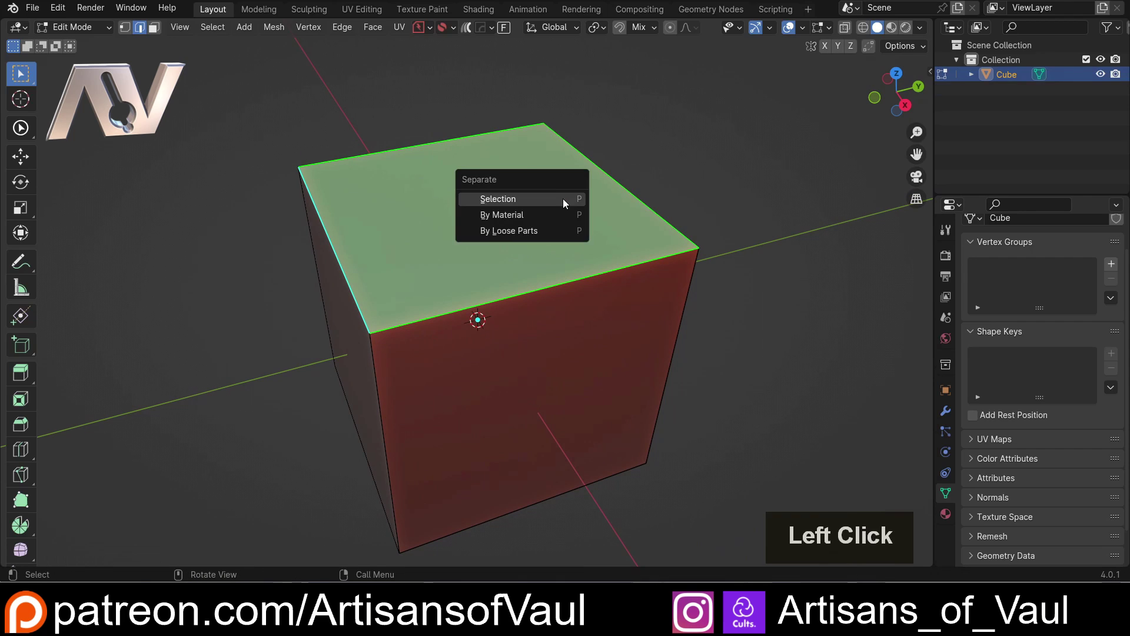
# Step: Convert the separated top-face object Cube.001 into a curve
pyautogui.press('Tab')
pyautogui.click(490, 131)
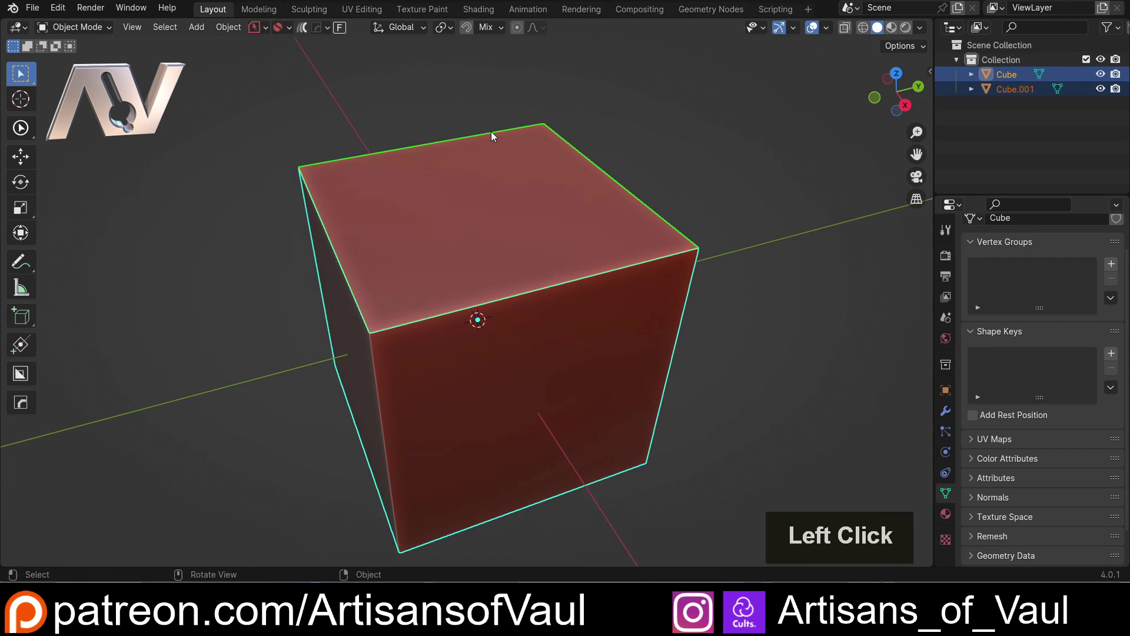
pyautogui.rightClick(447, 137)
pyautogui.moveTo(448, 138)
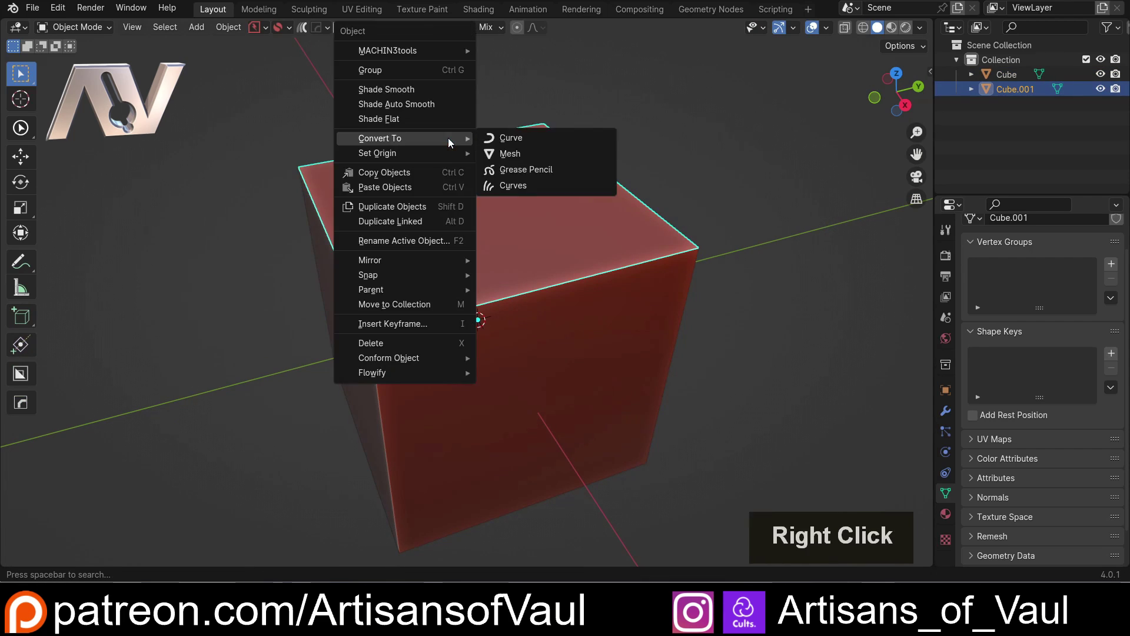
pyautogui.click(527, 139)
# Step: Select the Cube.001 curve and set its bevel depth to 0.165 for a rounded rim
pyautogui.click(588, 117)
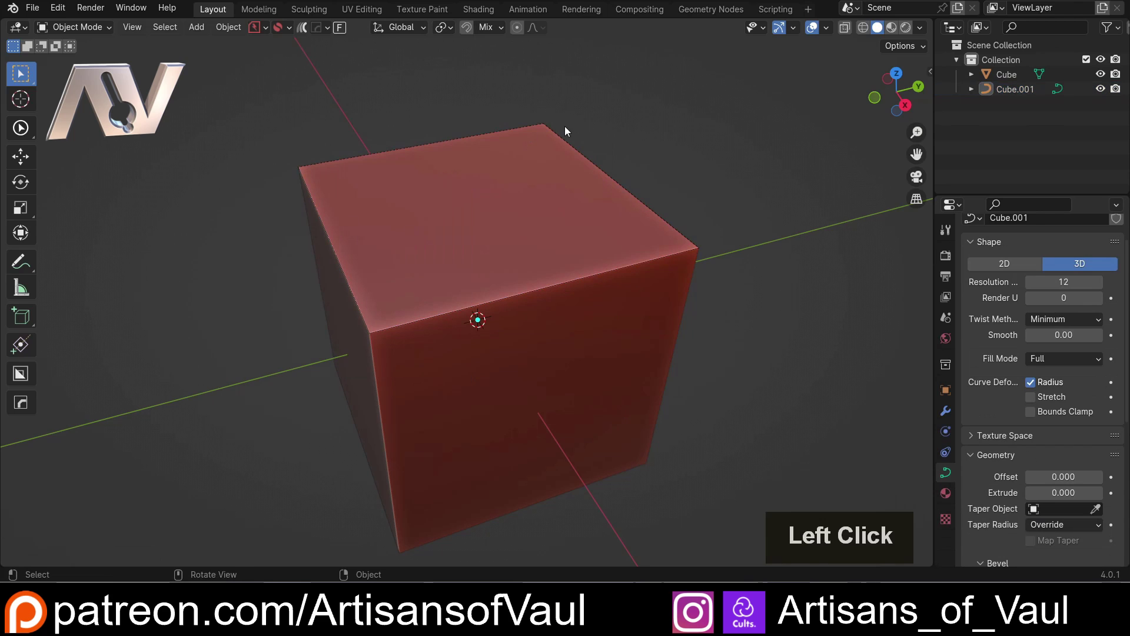
pyautogui.click(557, 139)
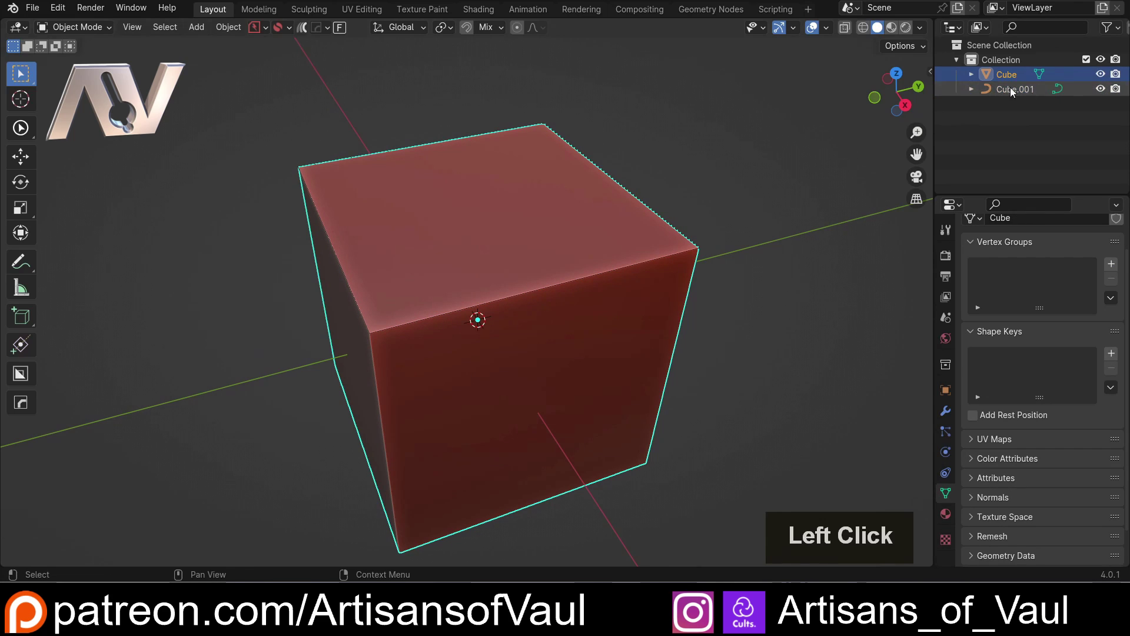
pyautogui.doubleClick(602, 163)
pyautogui.click(599, 168)
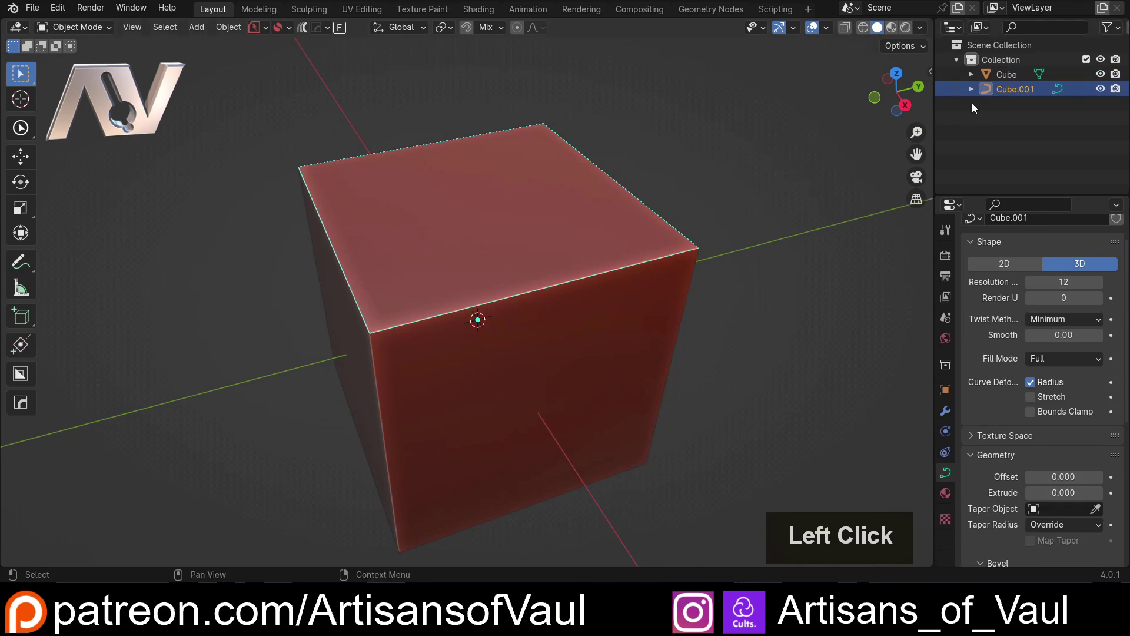
pyautogui.scroll(2, 994, 276)
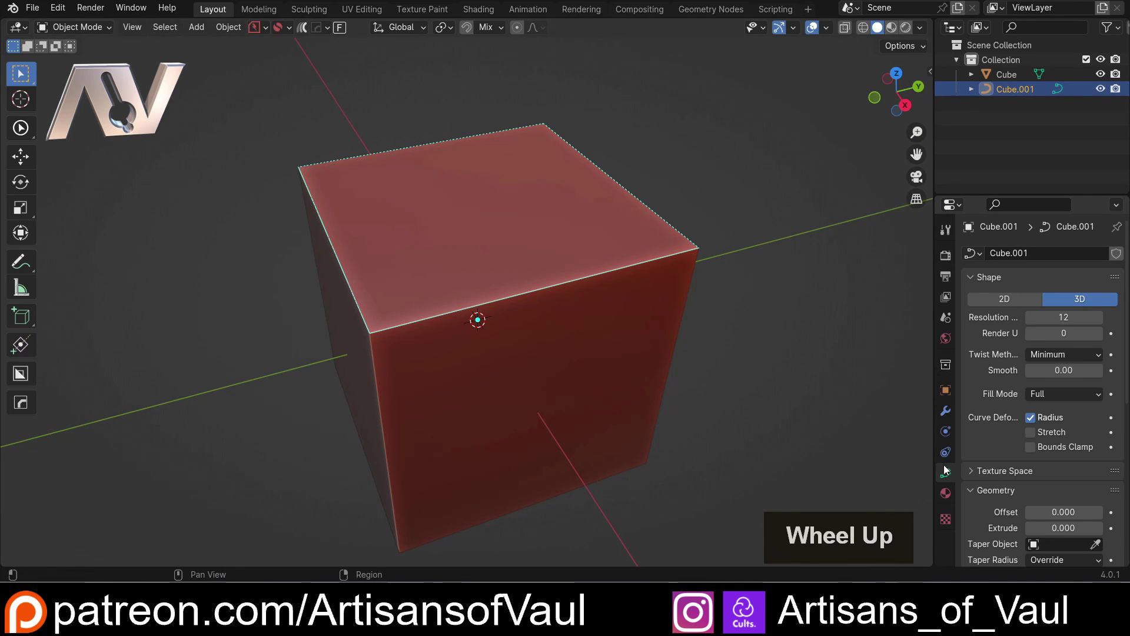
pyautogui.scroll(-8, 988, 330)
pyautogui.scroll(-2, 995, 314)
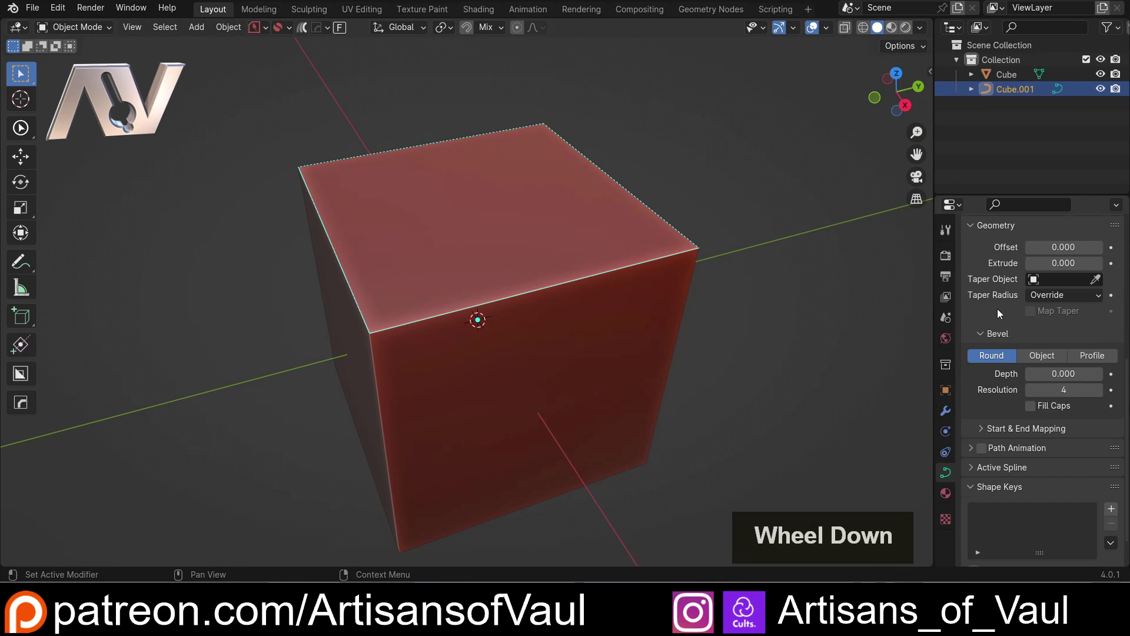
pyautogui.moveTo(1030, 376); pyautogui.dragTo(1083, 389)
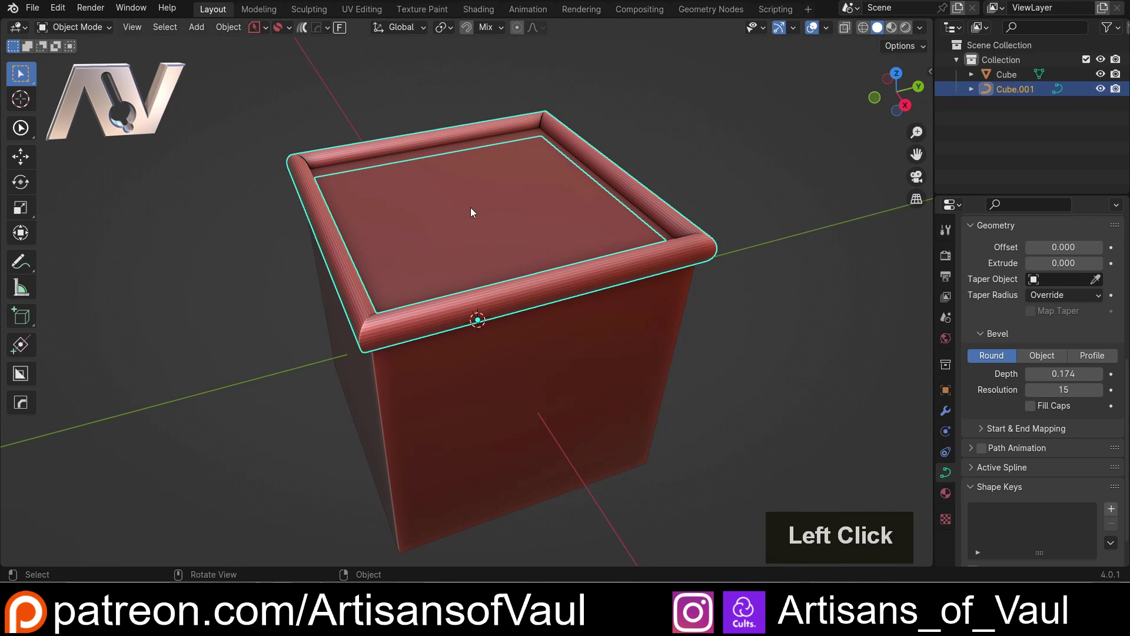
pyautogui.moveTo(1060, 374)
pyautogui.mouseDown()
pyautogui.moveTo(1083, 373)
pyautogui.moveTo(1059, 373)
pyautogui.mouseUp()
pyautogui.moveTo(677, 209); pyautogui.dragTo(746, 211, button='middle')
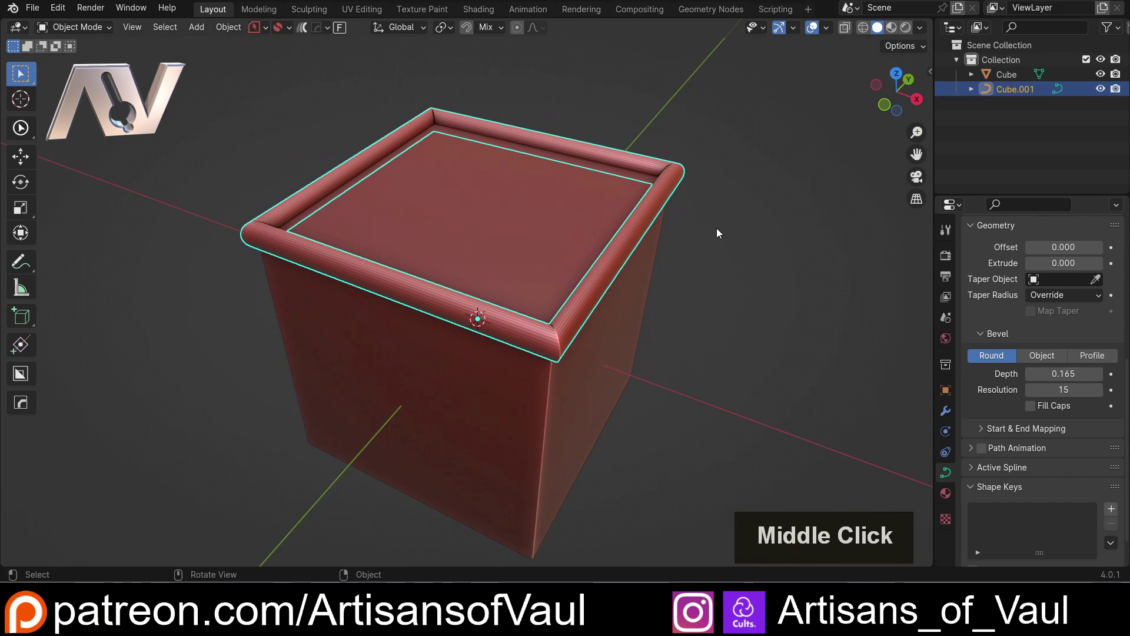
# Step: Inspect the rounded rim from several angles, then delete it
pyautogui.scroll(-3, 684, 259)
pyautogui.moveTo(684, 259); pyautogui.dragTo(588, 248, button='middle')
pyautogui.scroll(4, 573, 246)
pyautogui.scroll(-2, 574, 297)
pyautogui.scroll(3, 574, 272)
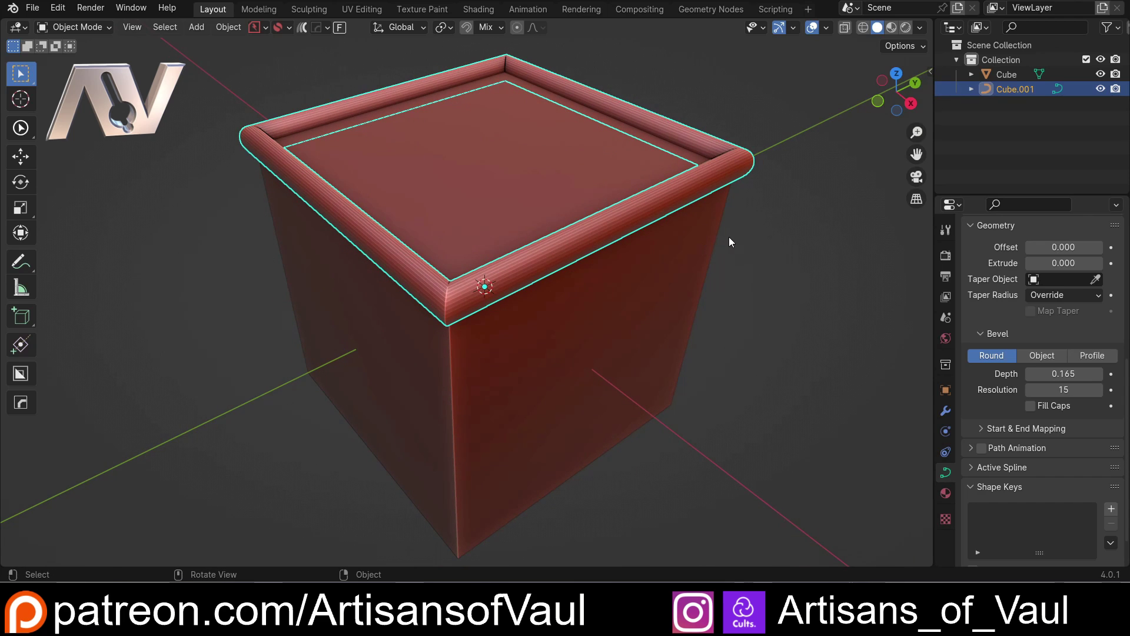
pyautogui.moveTo(728, 236)
pyautogui.mouseDown(button='middle')
pyautogui.moveTo(726, 246)
pyautogui.moveTo(731, 228)
pyautogui.mouseUp(button='middle')
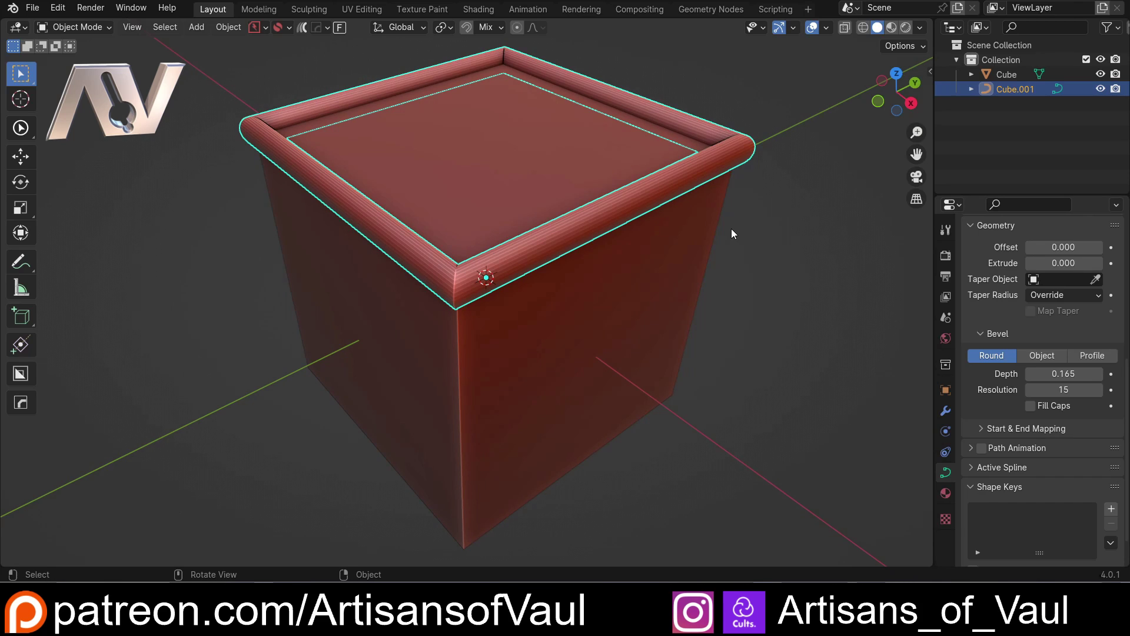
pyautogui.press('Delete')
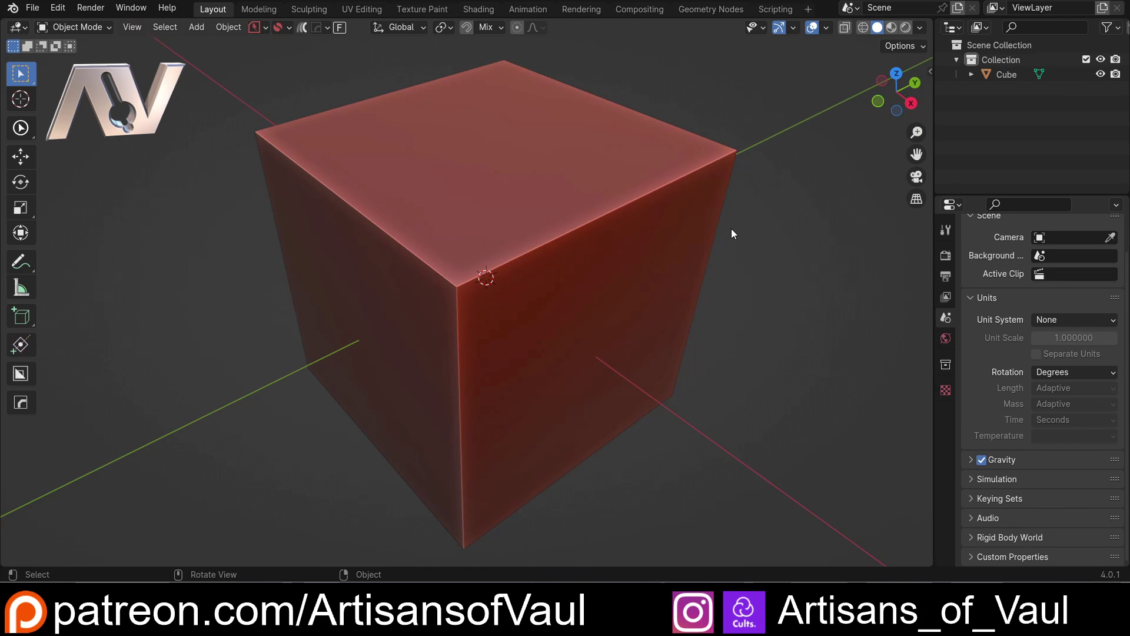
pyautogui.click(613, 172)
pyautogui.moveTo(577, 172); pyautogui.dragTo(544, 199, button='middle')
pyautogui.press('Tab')
pyautogui.click(690, 185)
pyautogui.click(575, 176)
pyautogui.press('q')
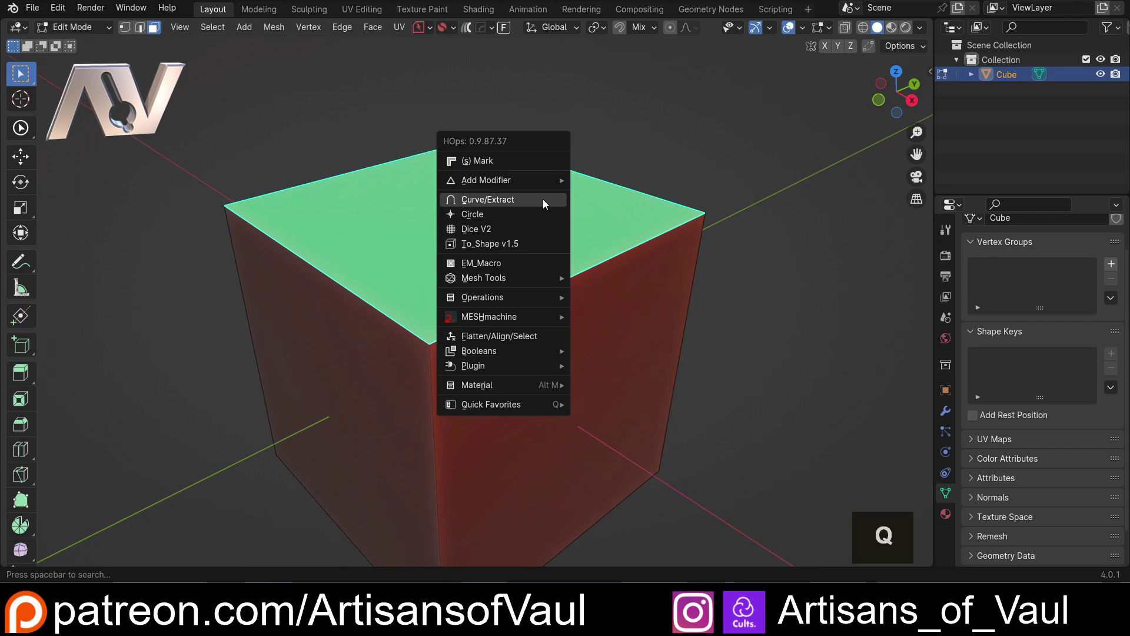
pyautogui.click(494, 199)
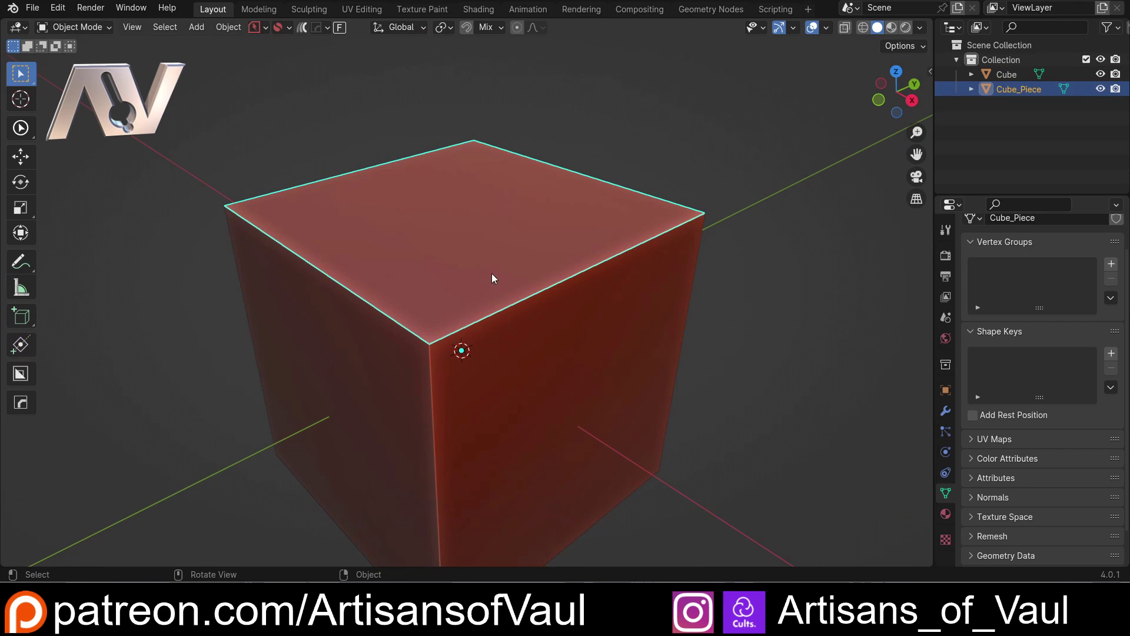
pyautogui.press('g')
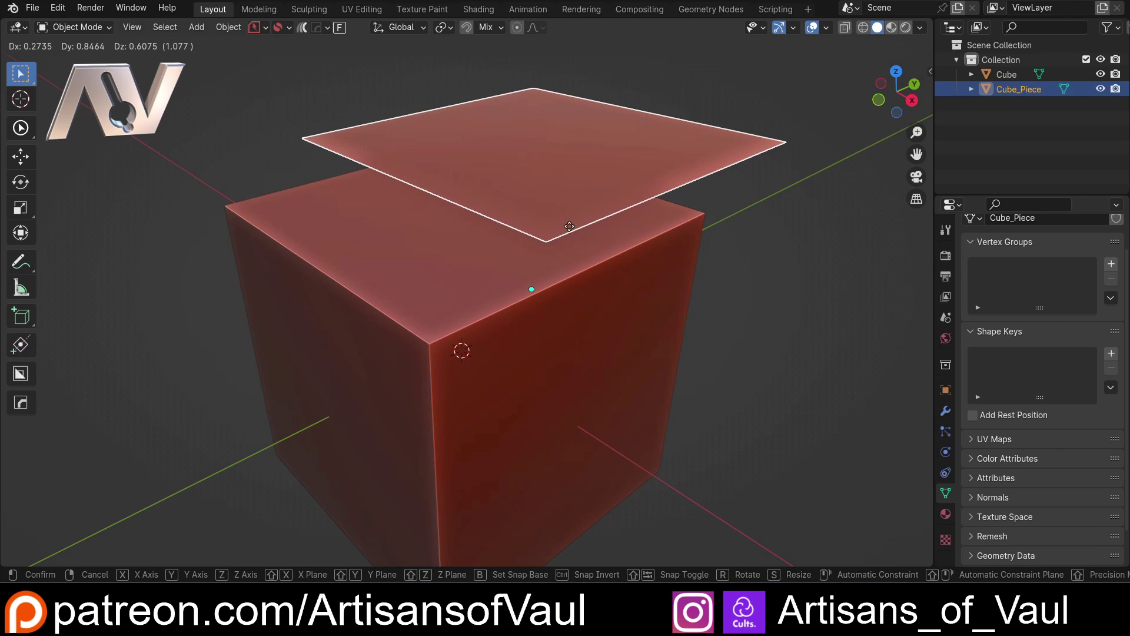
pyautogui.press('Escape')
pyautogui.scroll(-2, 544, 236)
pyautogui.press('Delete')
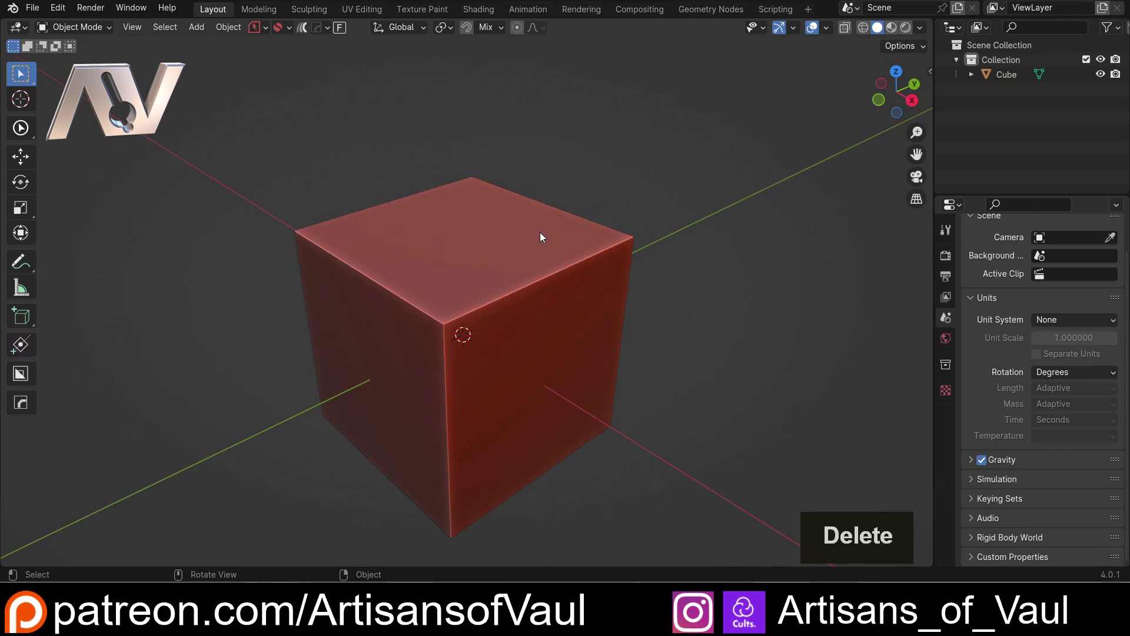
# Step: Bevel the cube's four vertical edges to make an octagonal body
pyautogui.press('Tab')
pyautogui.click(490, 253)
pyautogui.press('Tab')
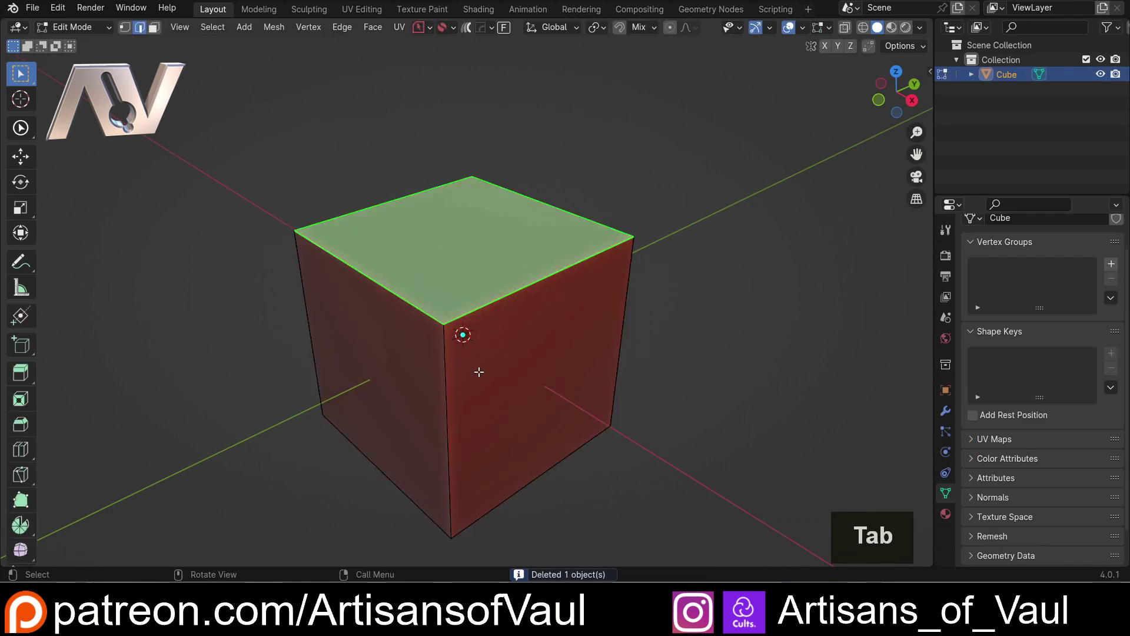
pyautogui.click(449, 365)
pyautogui.hotkey('shift', 'g')
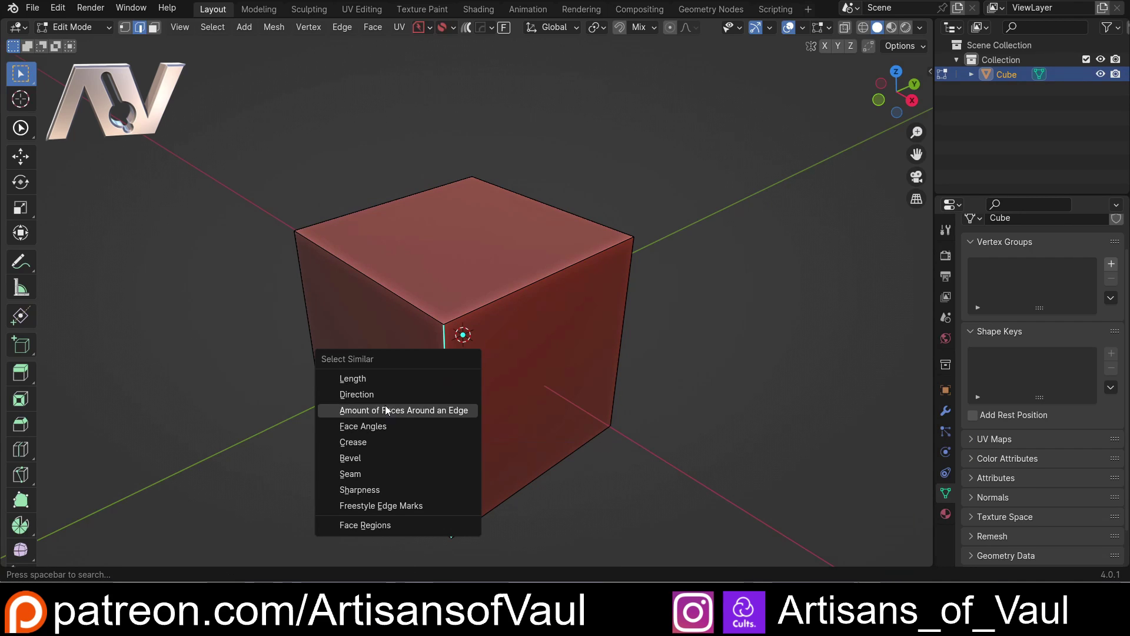
pyautogui.click(412, 395)
pyautogui.press('shift')
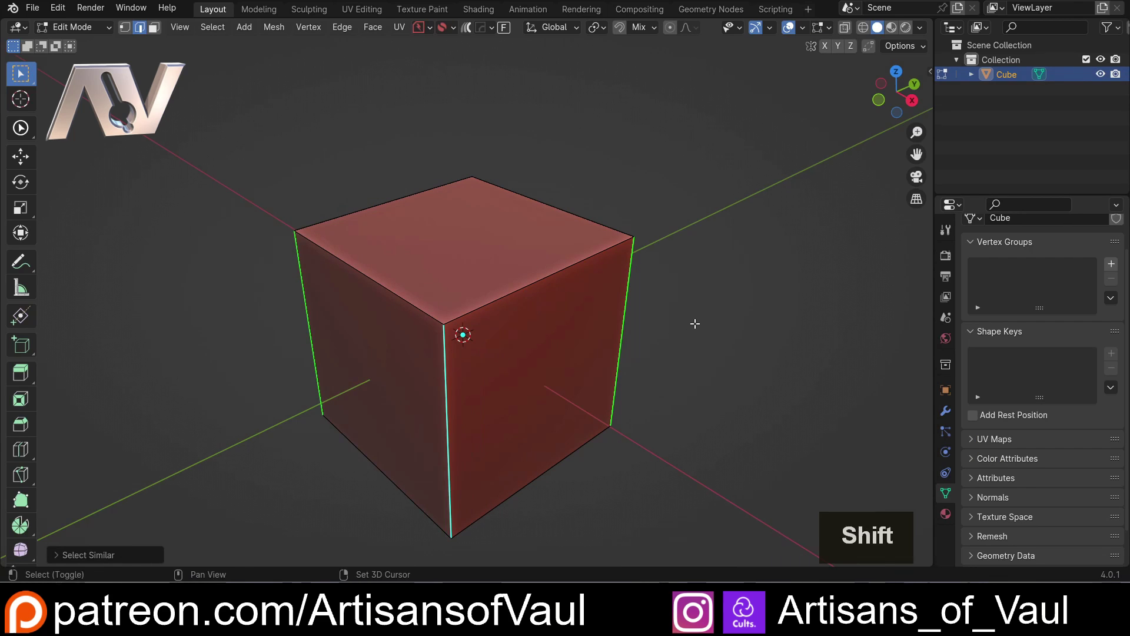
pyautogui.hotkey('ctrl', 'b')
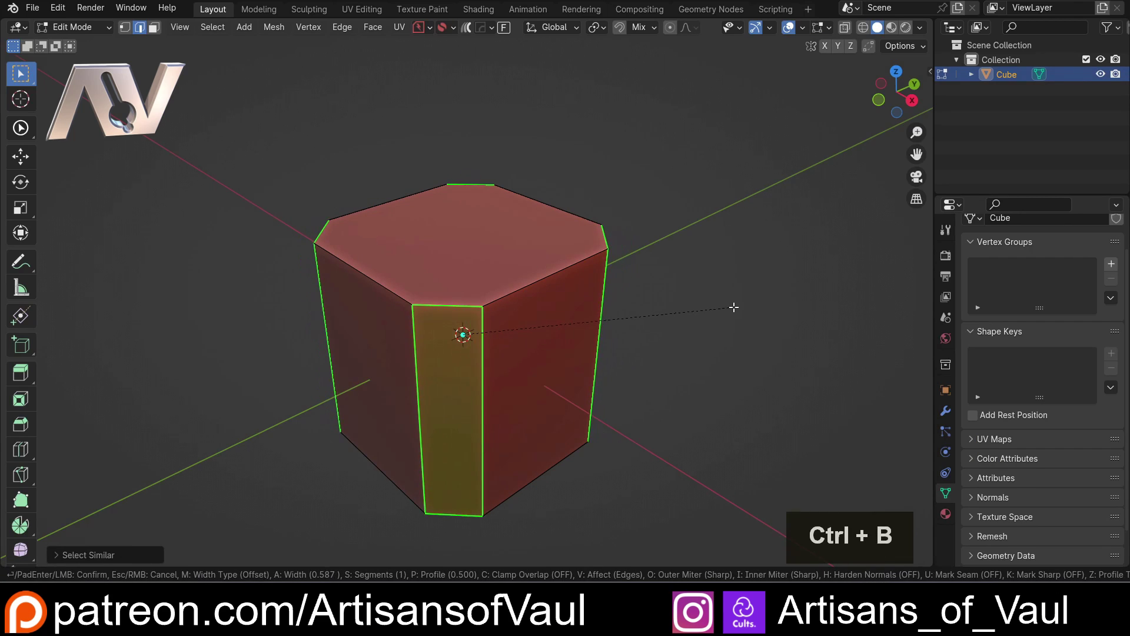
pyautogui.click(541, 262)
# Step: Extract the octagonal top face as Cube_Piece.001 with HOps and lift it off the box
pyautogui.click(545, 244)
pyautogui.press('3')
pyautogui.click(582, 215)
pyautogui.moveTo(583, 215); pyautogui.dragTo(491, 330, button='middle')
pyautogui.press('q')
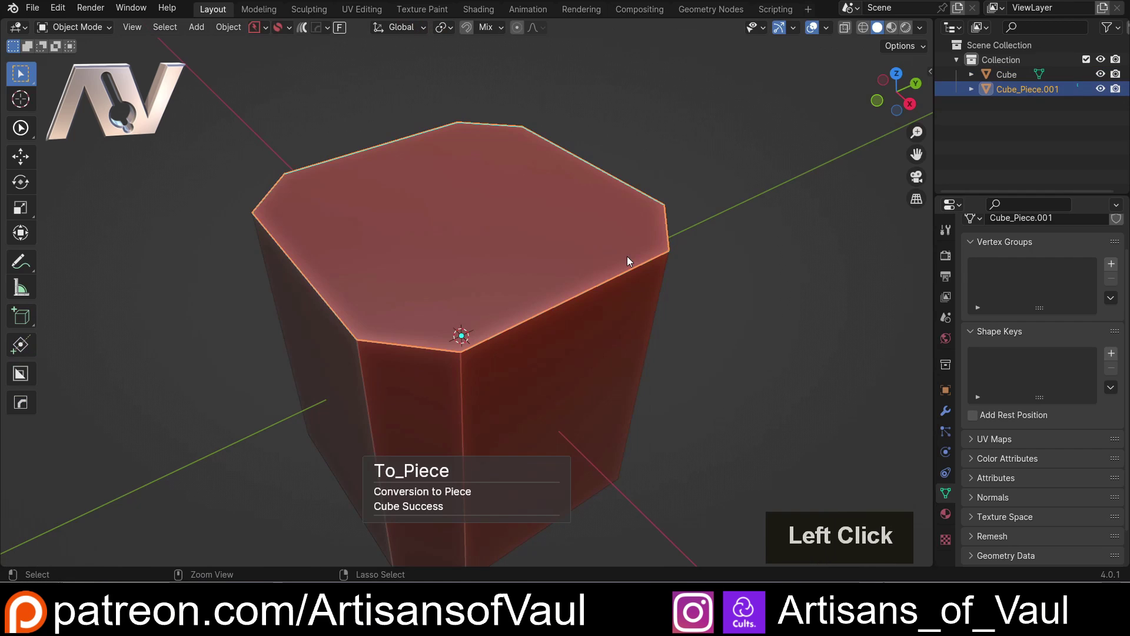
pyautogui.click(627, 256)
pyautogui.press('g')
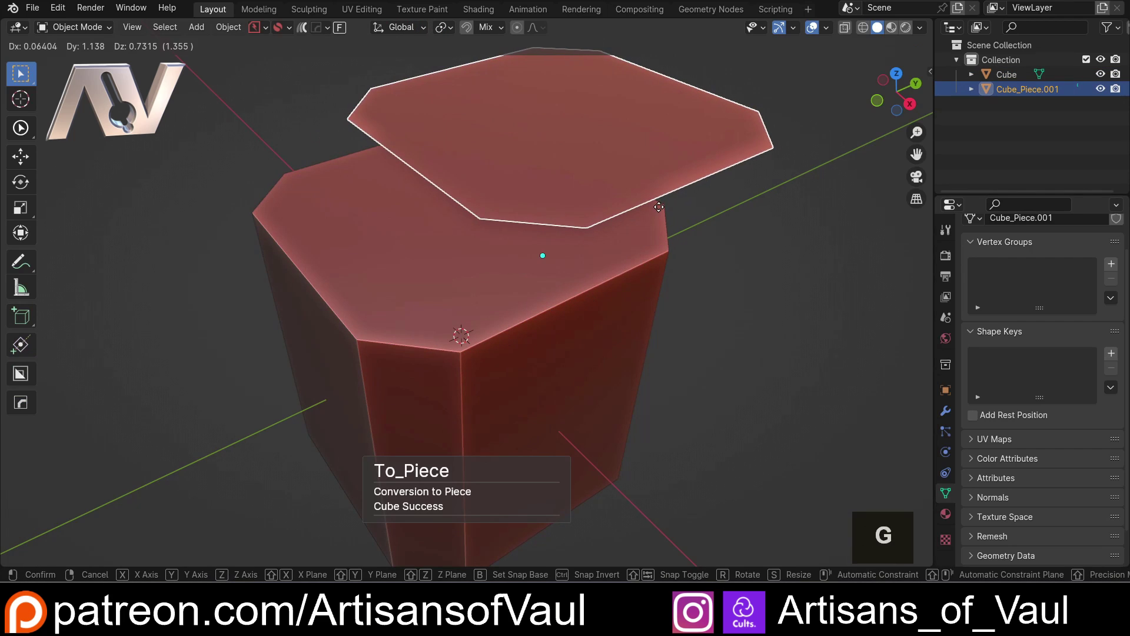
pyautogui.click(659, 200)
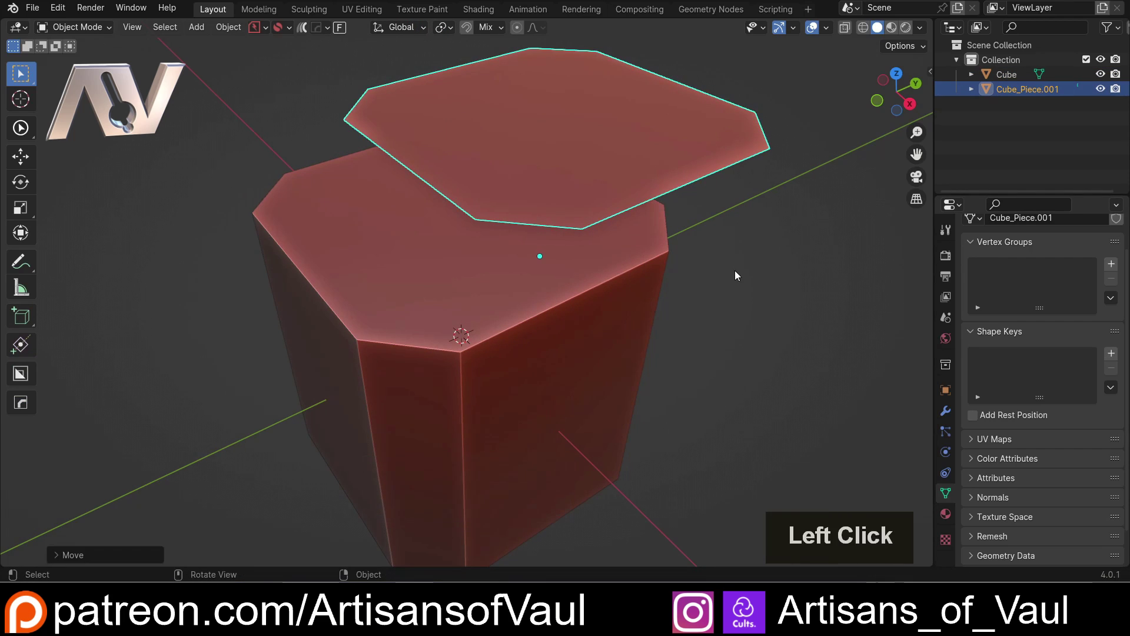
# Step: Delete the lifted piece and select the octagonal box body
pyautogui.press('Delete')
pyautogui.click(551, 266)
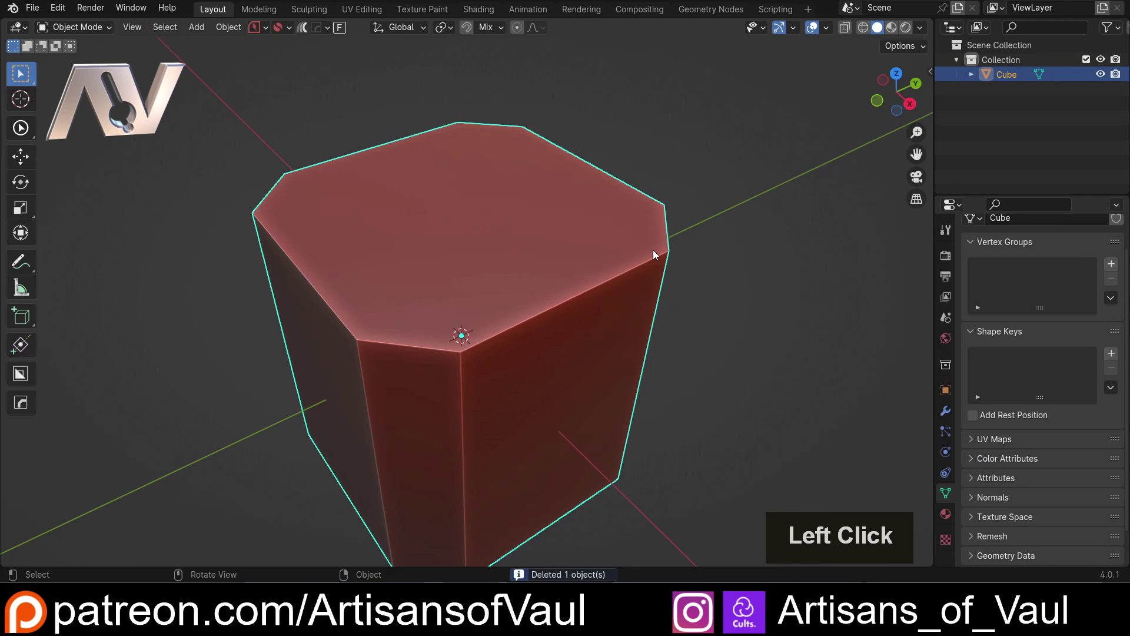
pyautogui.scroll(-3, 588, 259)
pyautogui.scroll(3, 486, 270)
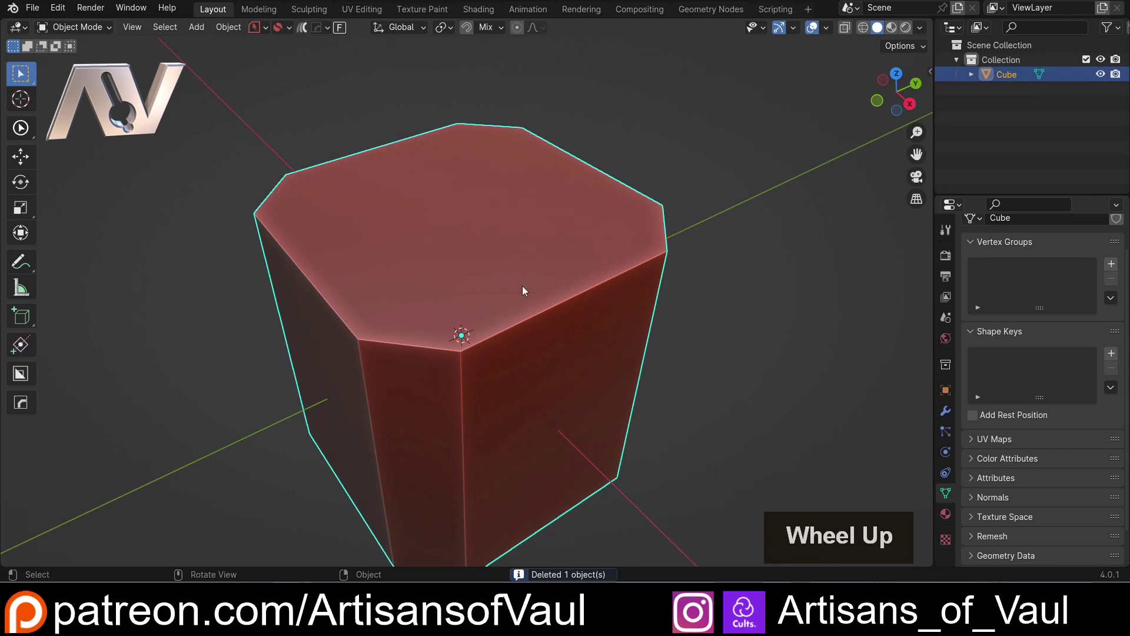
pyautogui.click(478, 234)
pyautogui.press('Tab')
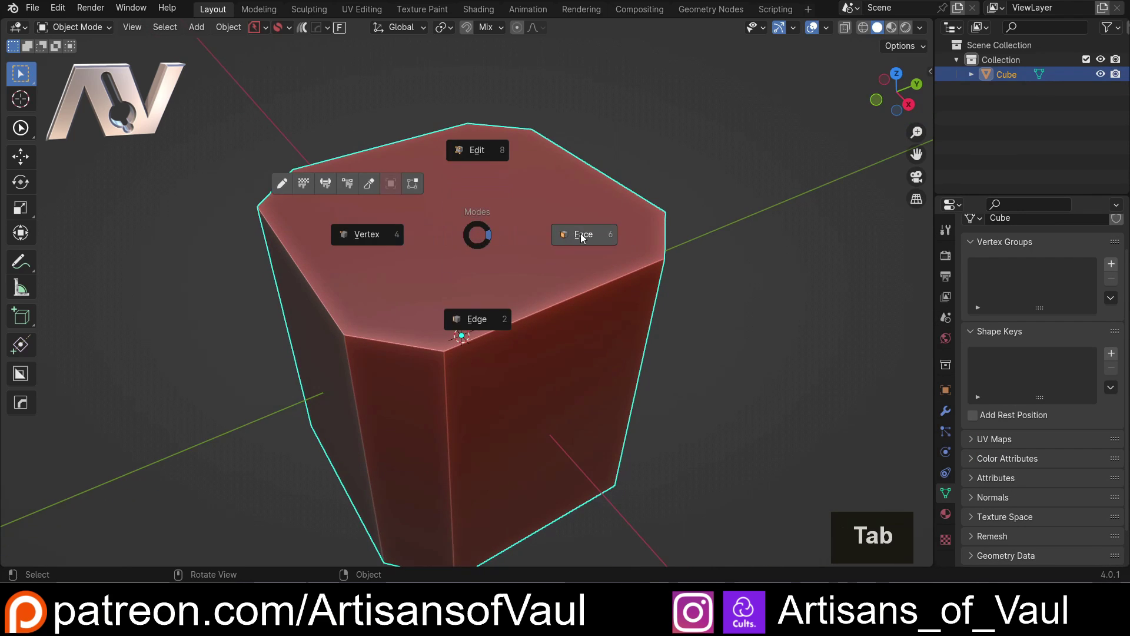
pyautogui.press('q')
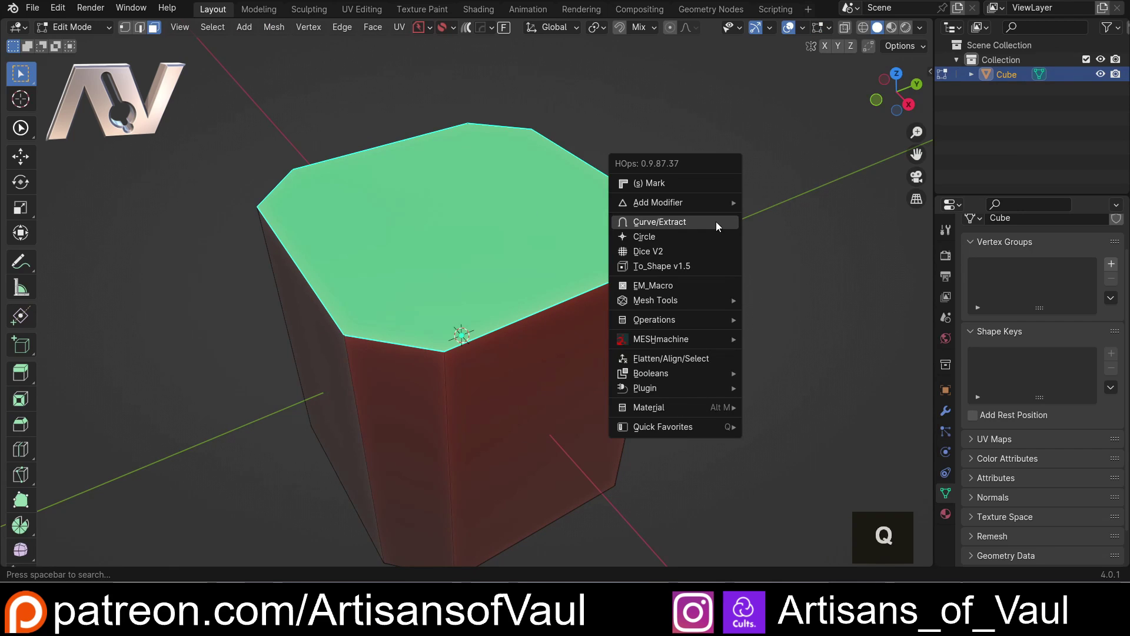
pyautogui.keyDown('shift'); pyautogui.click(684, 222); pyautogui.keyUp('shift')
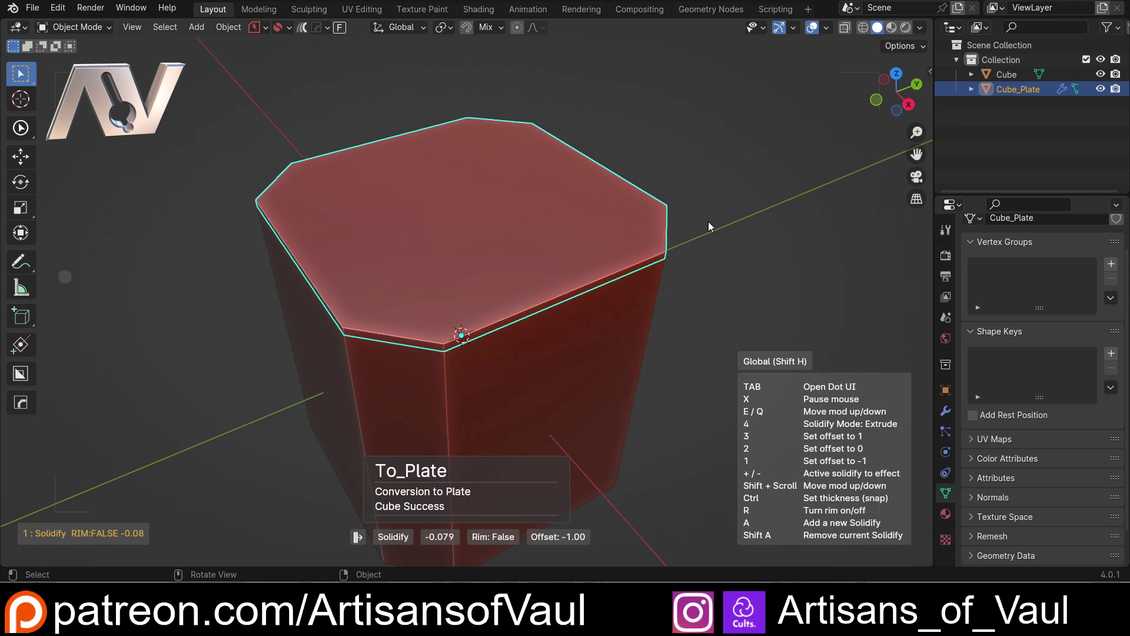
pyautogui.moveTo(247, 241)
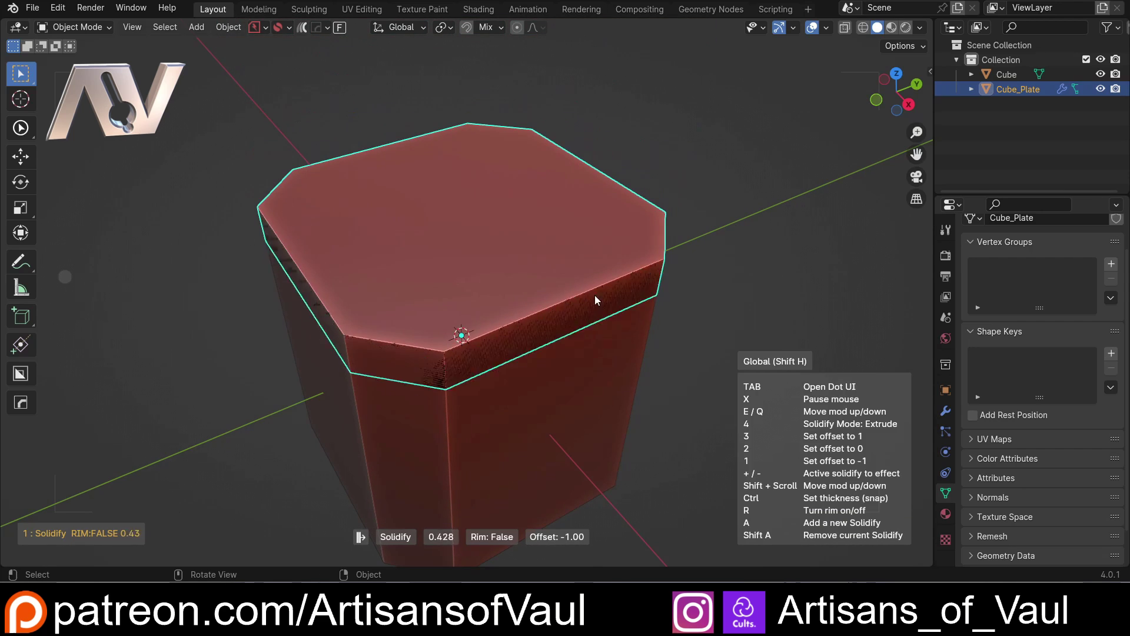
pyautogui.moveTo(868, 292)
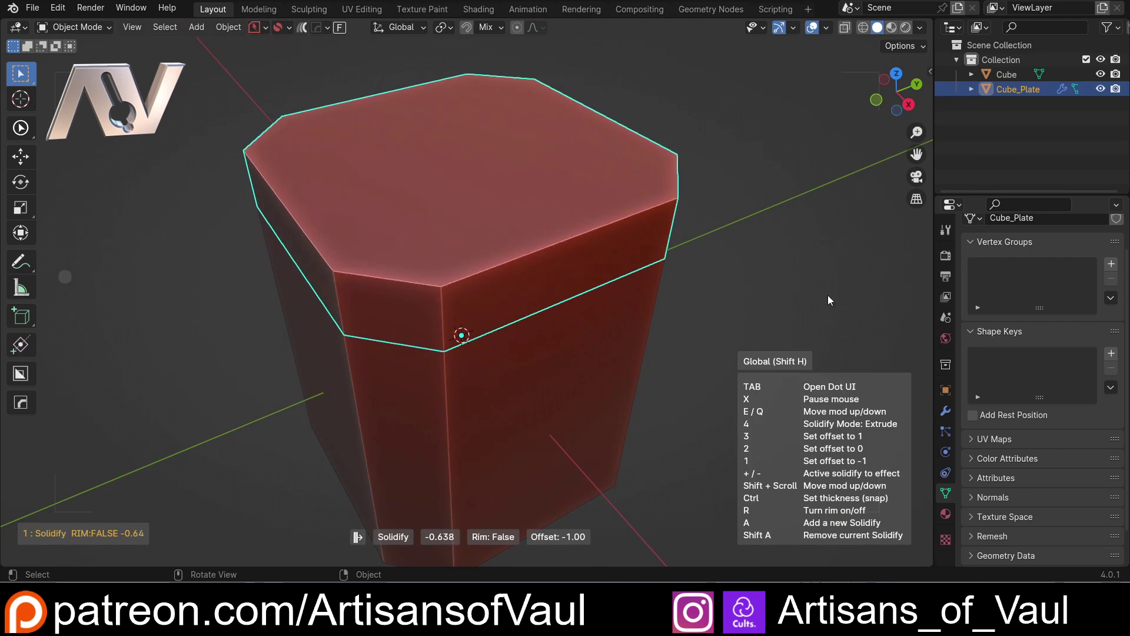
pyautogui.moveTo(765, 296)
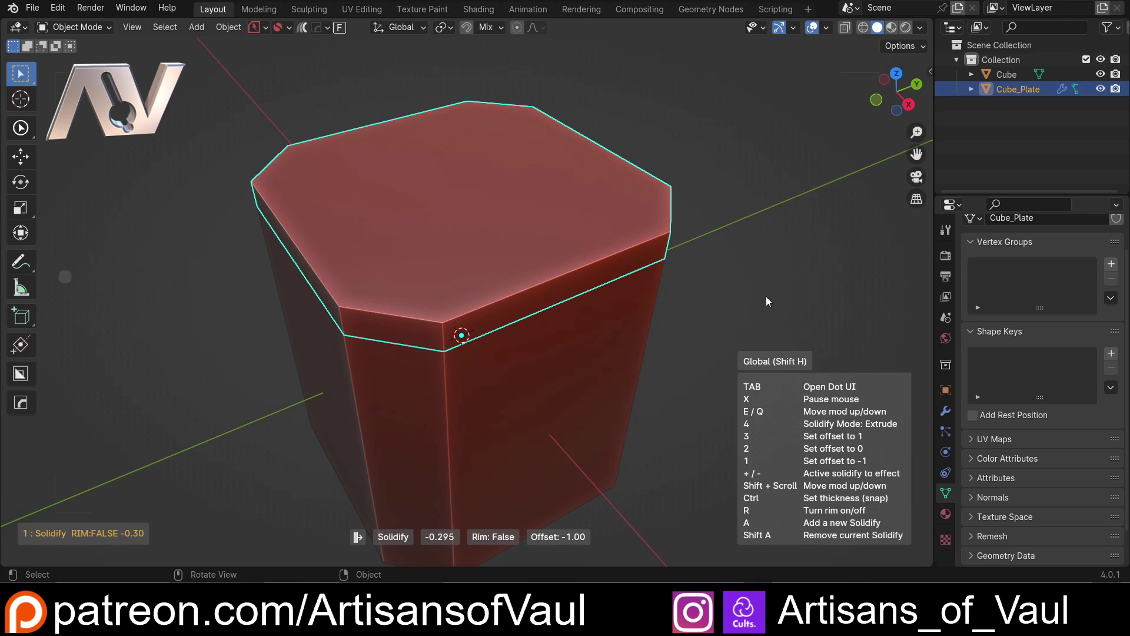
pyautogui.click(775, 293)
pyautogui.moveTo(614, 344); pyautogui.dragTo(549, 351, button='middle')
# Step: Delete the trial plate and extract a new plate from the cube's top face, centred at offset 0
pyautogui.press('Delete')
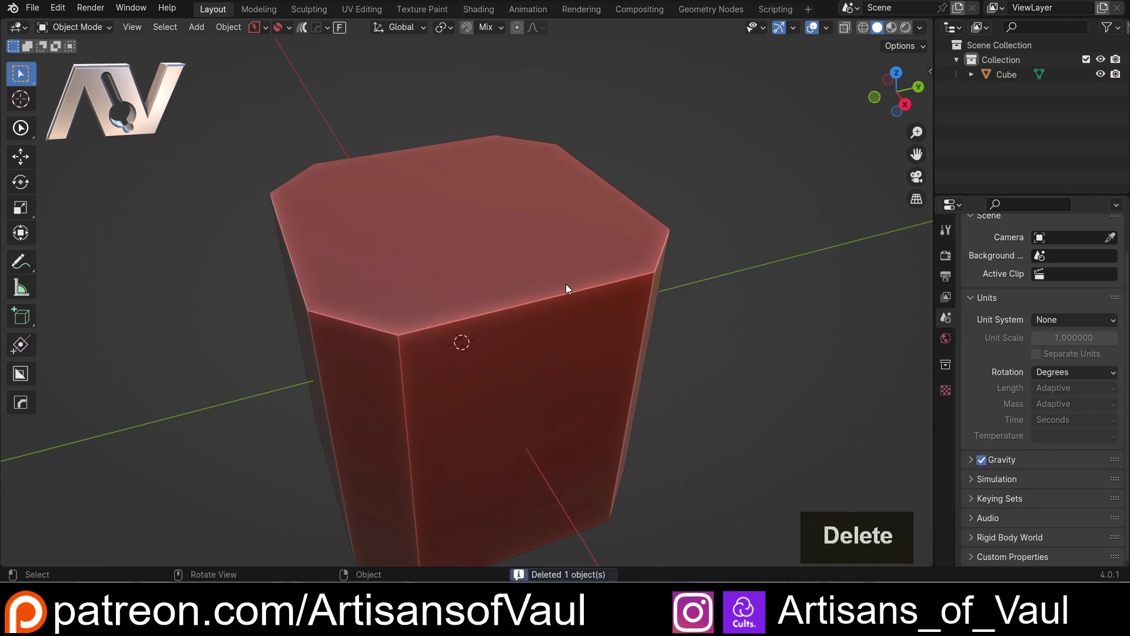
pyautogui.click(552, 285)
pyautogui.press('Tab')
pyautogui.moveTo(542, 267); pyautogui.dragTo(654, 267, button='middle')
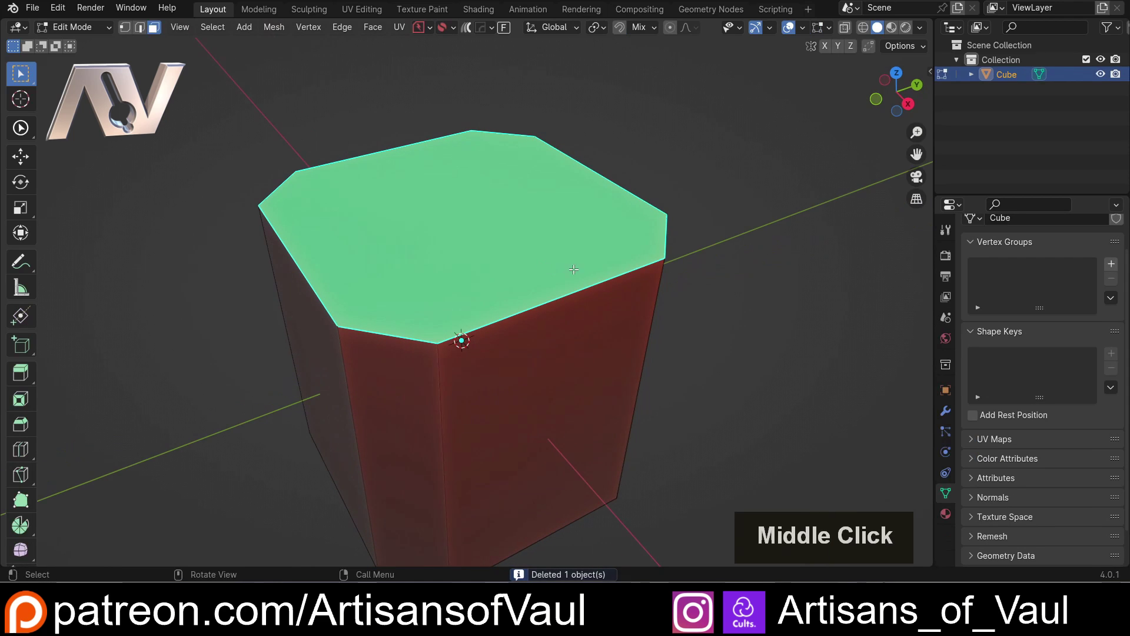
pyautogui.press('q')
pyautogui.keyDown('shift'); pyautogui.click(654, 267); pyautogui.keyUp('shift')
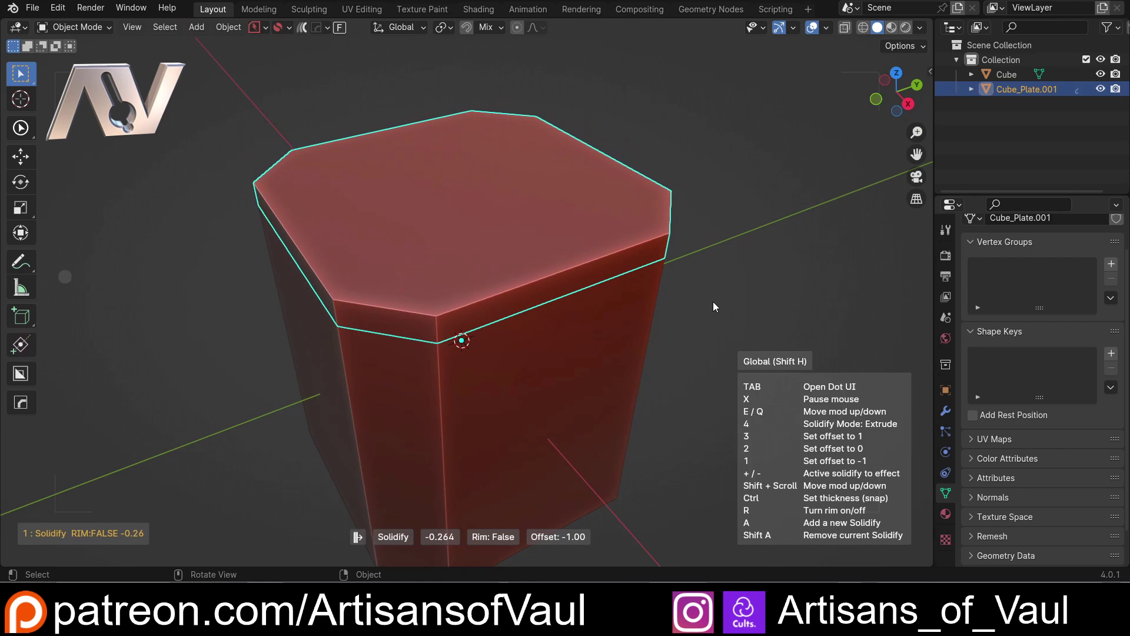
pyautogui.press('2')
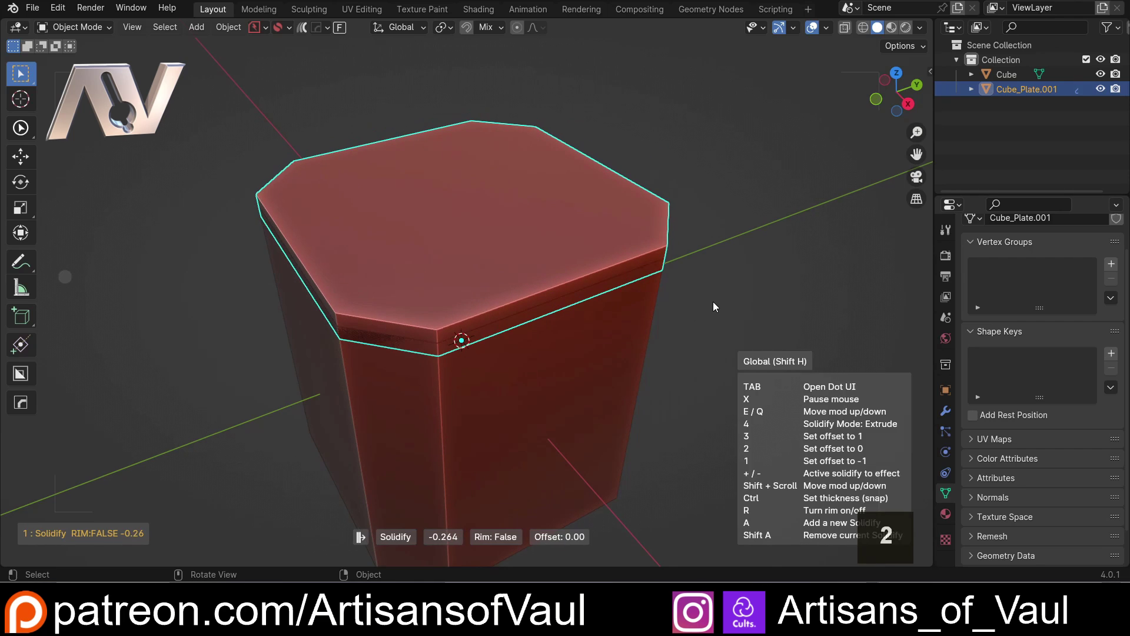
# Step: Inspect the plate edge up close and give the plate a second Solidify layer
pyautogui.middleClick(716, 300)
pyautogui.keyDown('ctrl'); pyautogui.moveTo(715, 296); pyautogui.dragTo(806, 238, button='middle'); pyautogui.keyUp('ctrl')
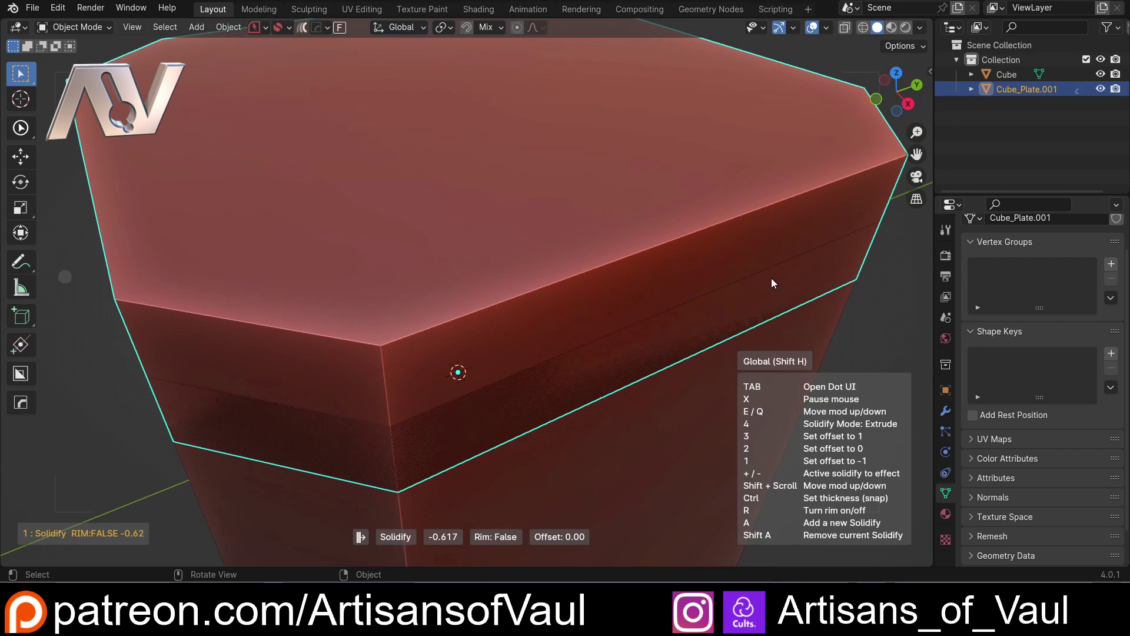
pyautogui.keyDown('shift'); pyautogui.moveTo(761, 286); pyautogui.dragTo(767, 192, button='middle'); pyautogui.keyUp('shift')
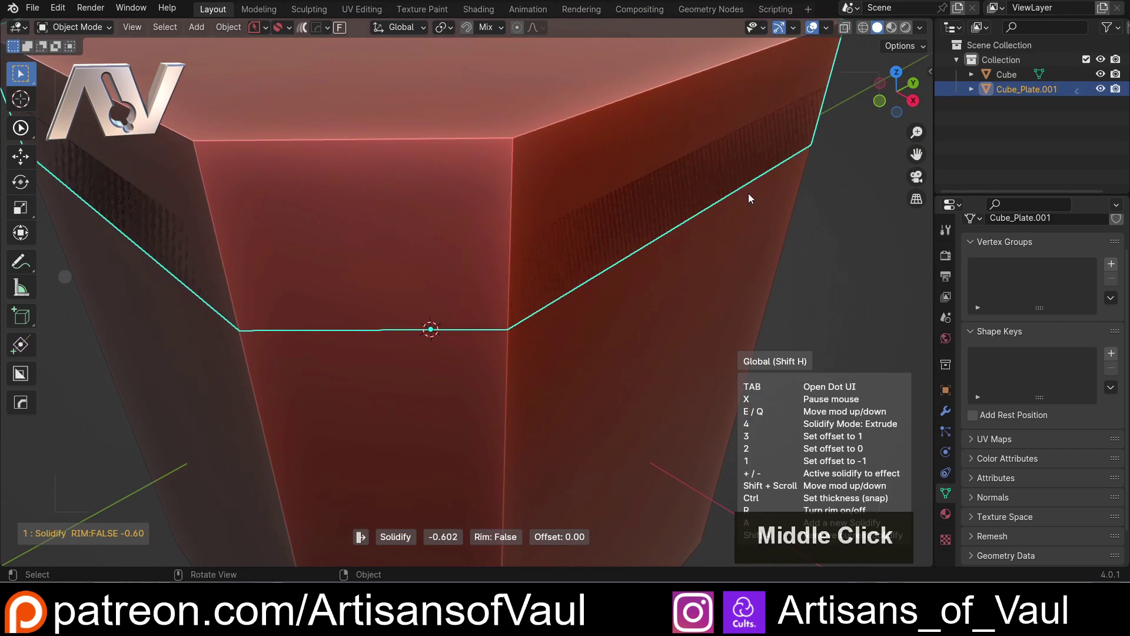
pyautogui.scroll(-1, 693, 206)
pyautogui.keyDown('shift'); pyautogui.moveTo(693, 205); pyautogui.dragTo(701, 258, button='middle'); pyautogui.keyUp('shift')
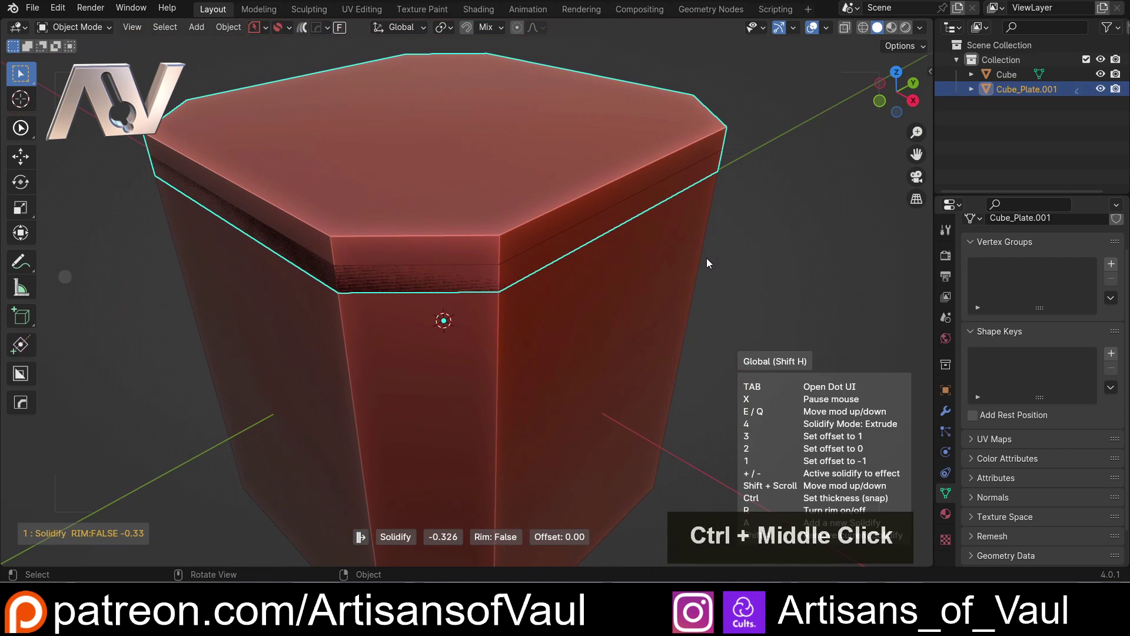
pyautogui.press('a')
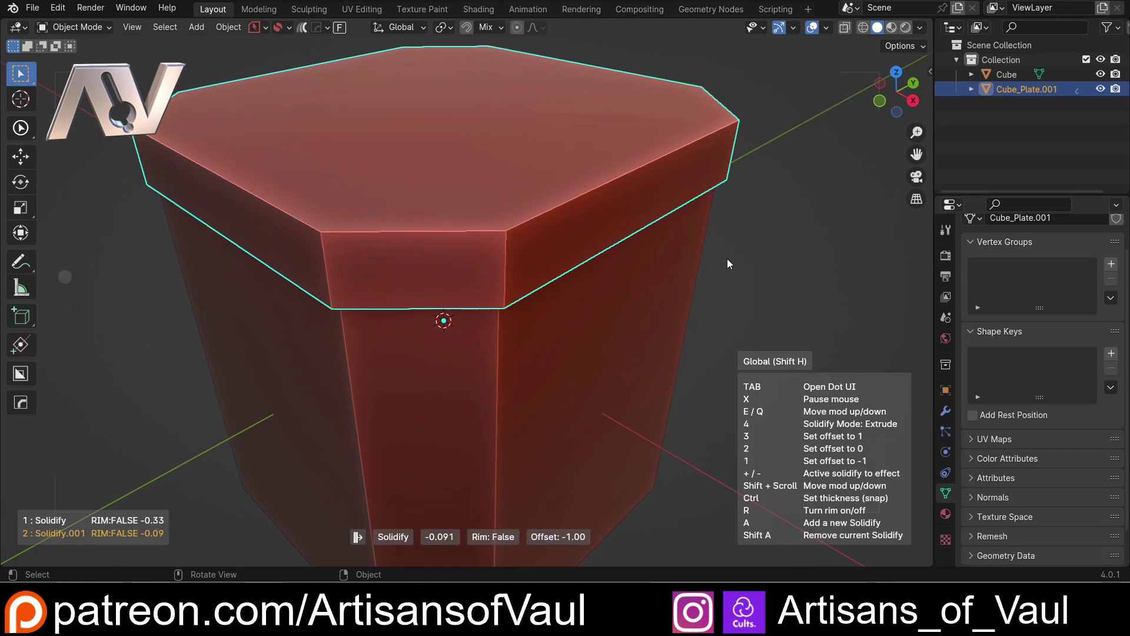
pyautogui.hotkey('shift', 'a')
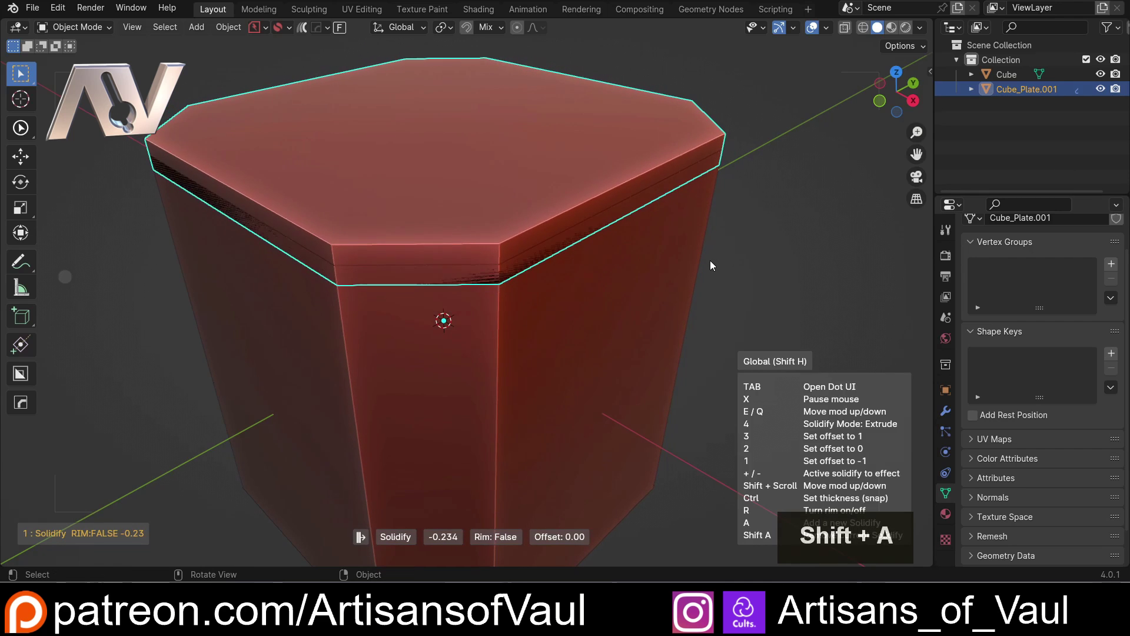
pyautogui.press('a')
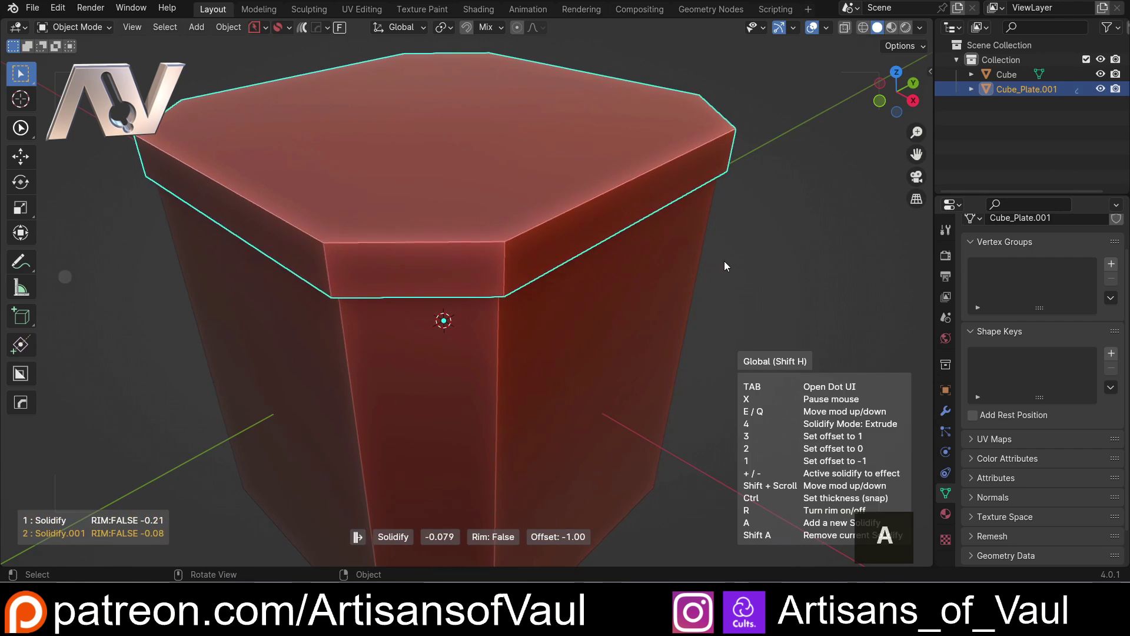
pyautogui.click(726, 260)
# Step: Delete the second trial lid plate, Cube_Plate.001
pyautogui.scroll(-3, 721, 265)
pyautogui.click(715, 273)
pyautogui.moveTo(716, 273); pyautogui.dragTo(730, 293, button='middle')
pyautogui.scroll(2, 569, 334)
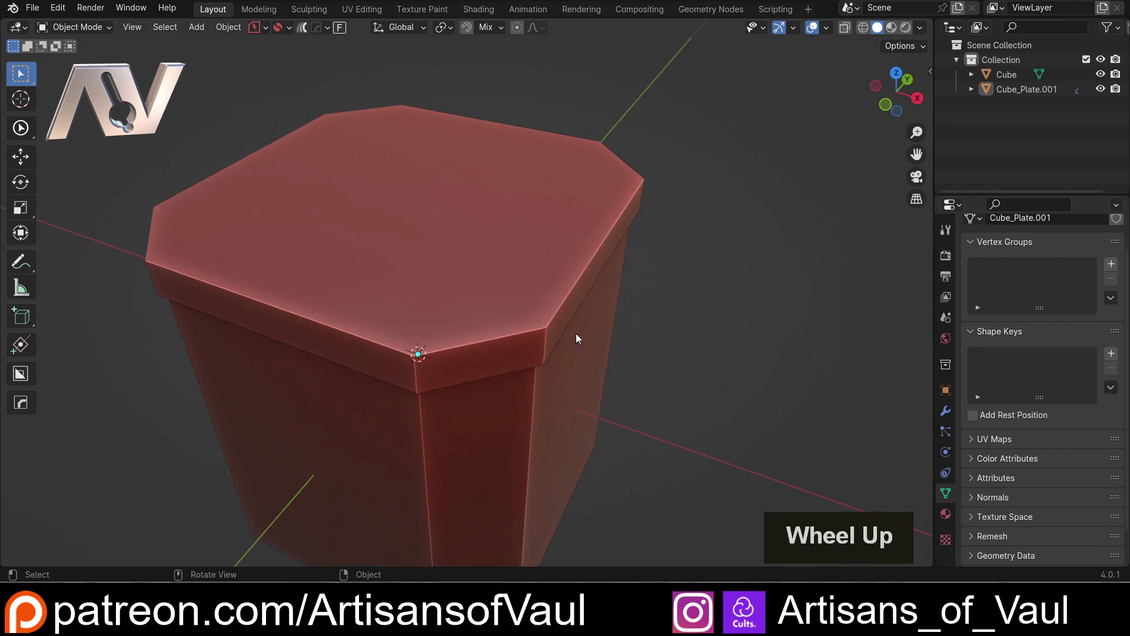
pyautogui.moveTo(569, 334); pyautogui.dragTo(533, 305, button='middle')
pyautogui.click(503, 240)
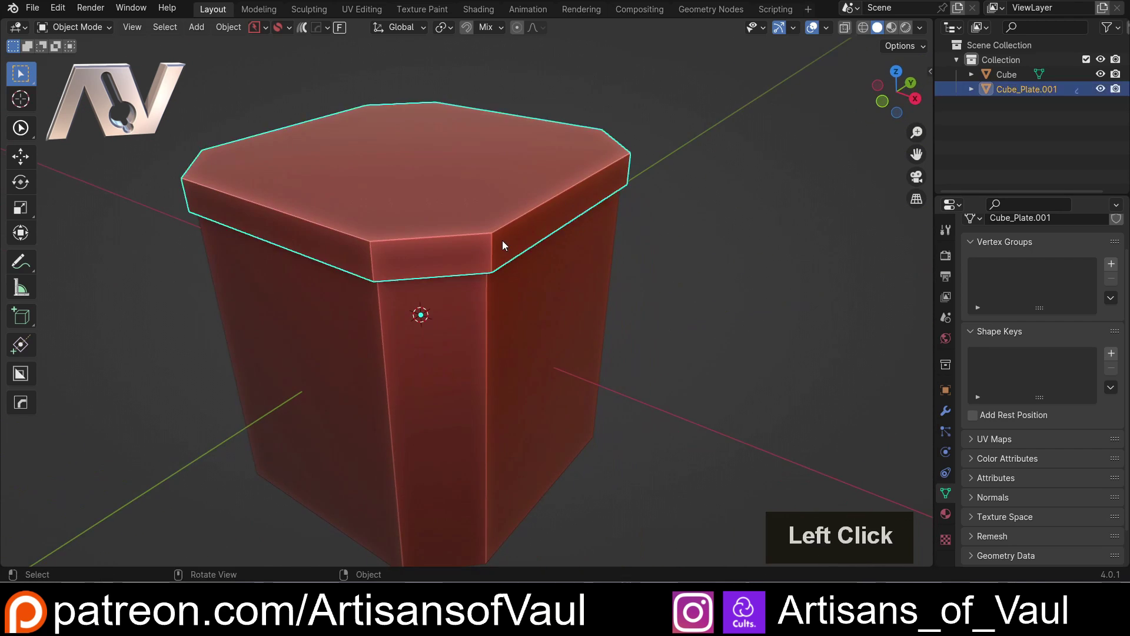
pyautogui.press('Delete')
# Step: Select the cube and enter Edit Mode with face selection
pyautogui.click(502, 213)
pyautogui.press('Tab')
pyautogui.click(571, 207)
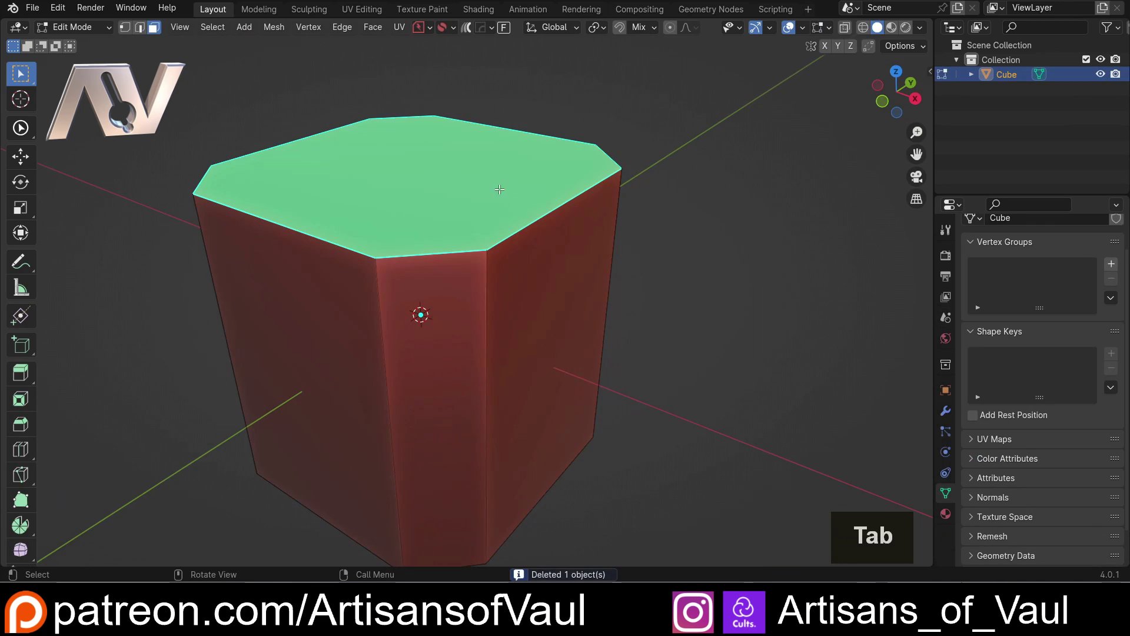
pyautogui.keyDown('shift'); pyautogui.moveTo(612, 177); pyautogui.dragTo(648, 222, button='middle'); pyautogui.keyUp('shift')
# Step: Extract the top face's edge as a rounded tube rim curve with higher bevel resolution
pyautogui.press('q')
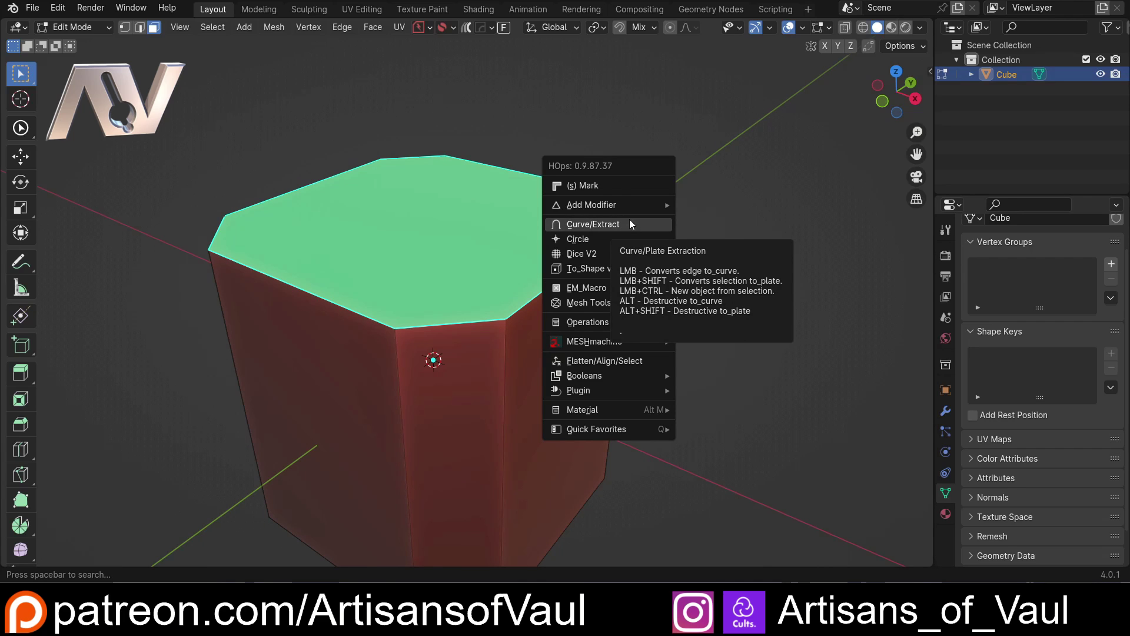
pyautogui.keyDown('alt'); pyautogui.click(630, 220); pyautogui.keyUp('alt')
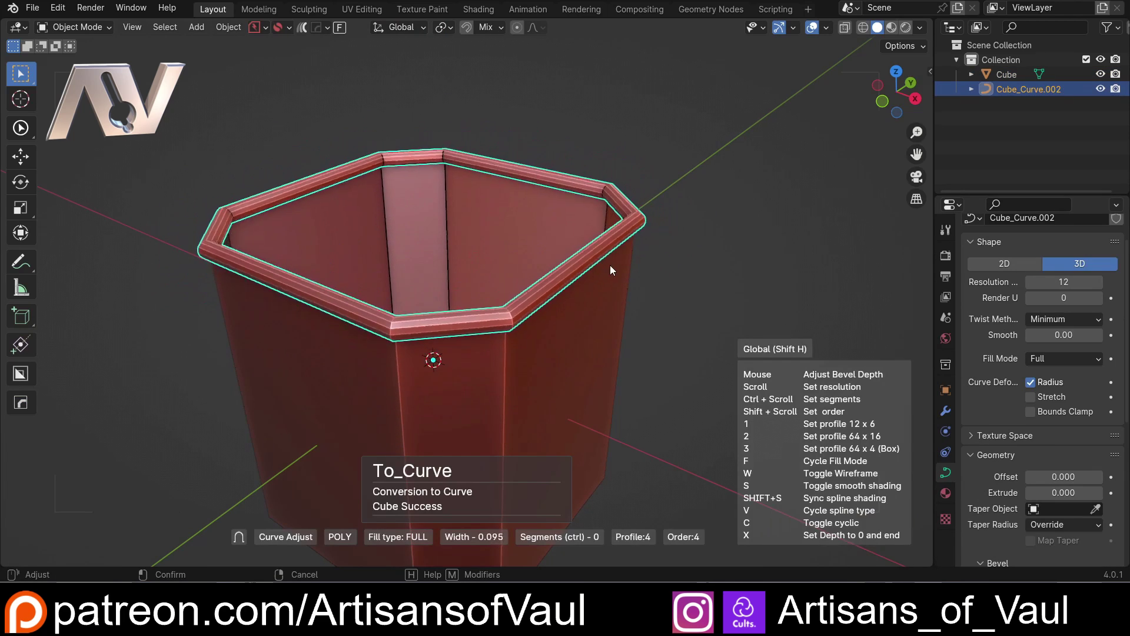
pyautogui.scroll(2, 607, 265)
pyautogui.click(606, 265)
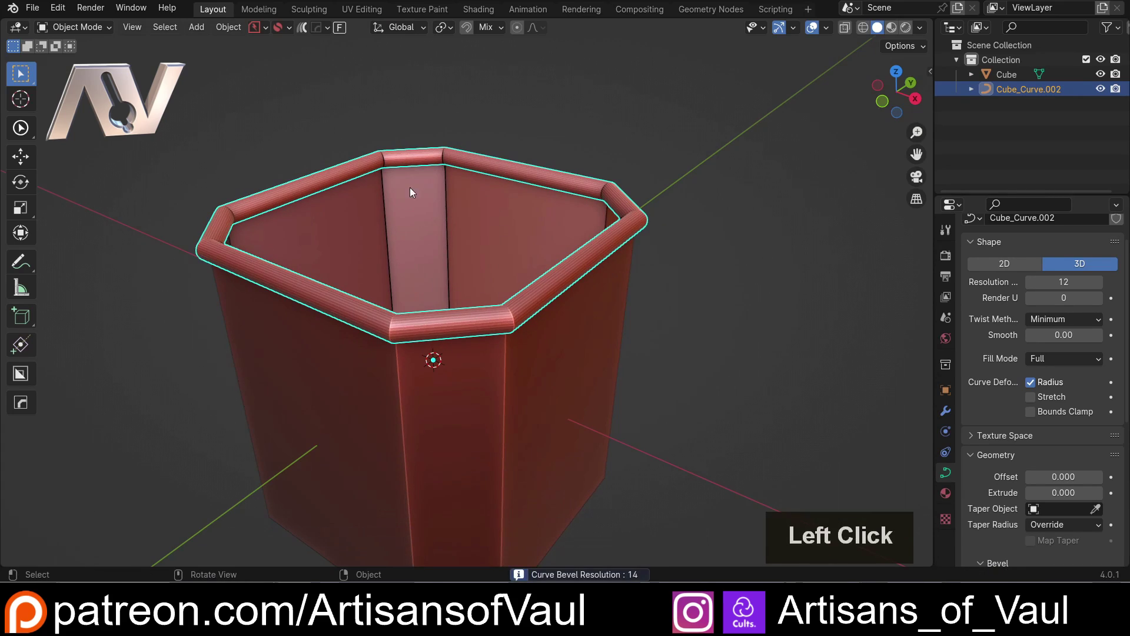
pyautogui.moveTo(401, 186); pyautogui.dragTo(311, 123, button='middle')
# Step: Add a Solidify modifier to the cube to thicken the open box walls
pyautogui.click(471, 277)
pyautogui.scroll(2, 530, 277)
pyautogui.moveTo(549, 272); pyautogui.dragTo(713, 295, button='middle')
pyautogui.press('q')
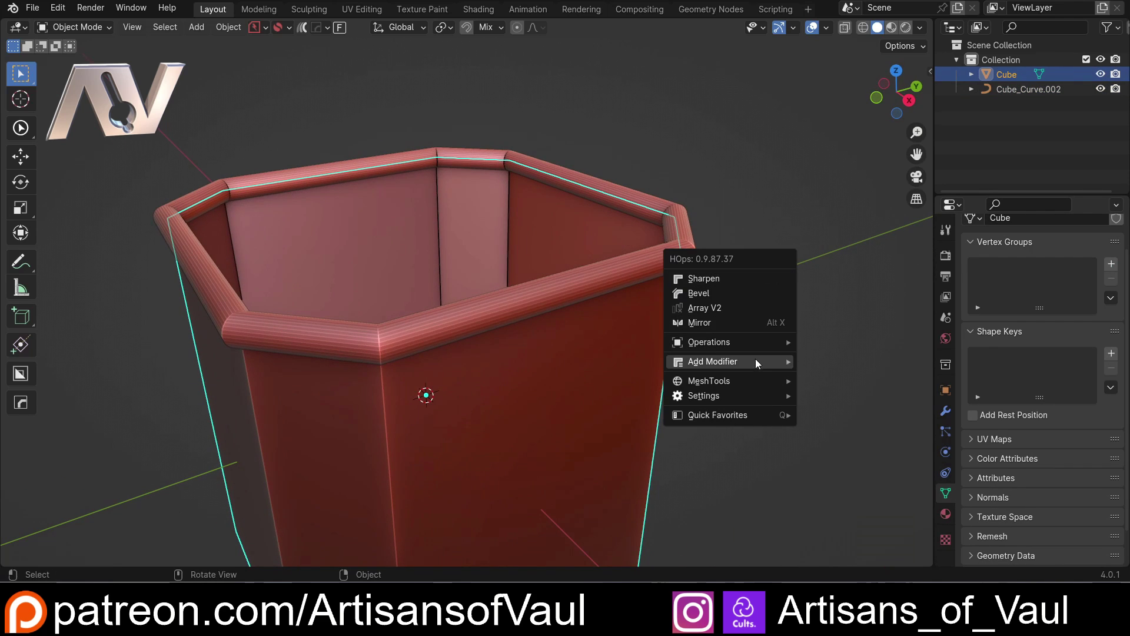
pyautogui.moveTo(755, 360)
pyautogui.click(394, 373)
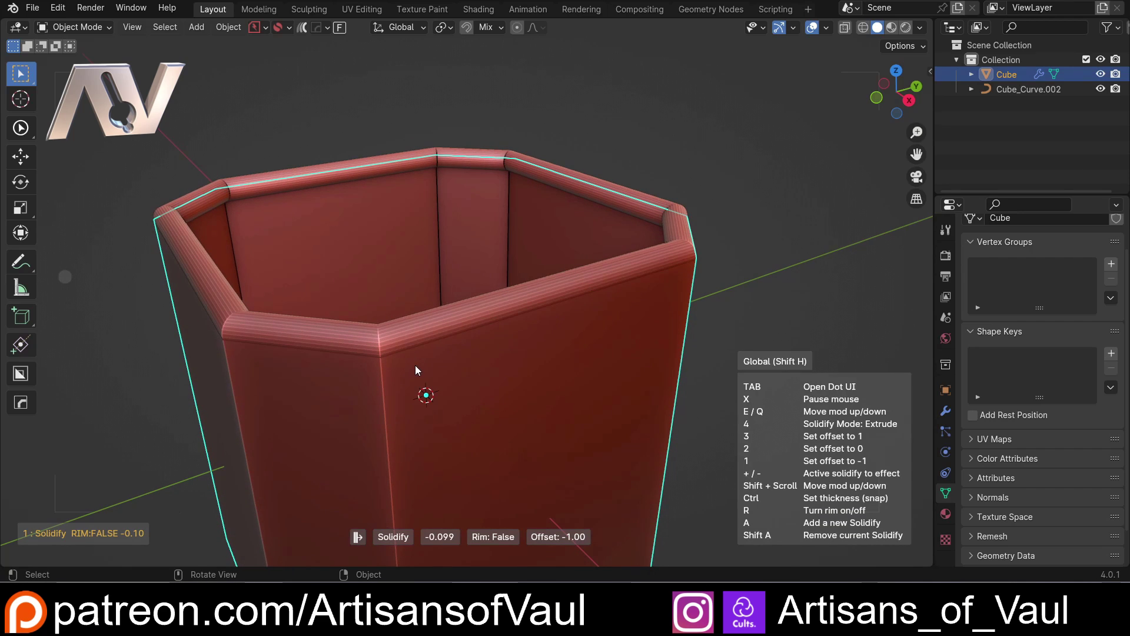
pyautogui.click(408, 369)
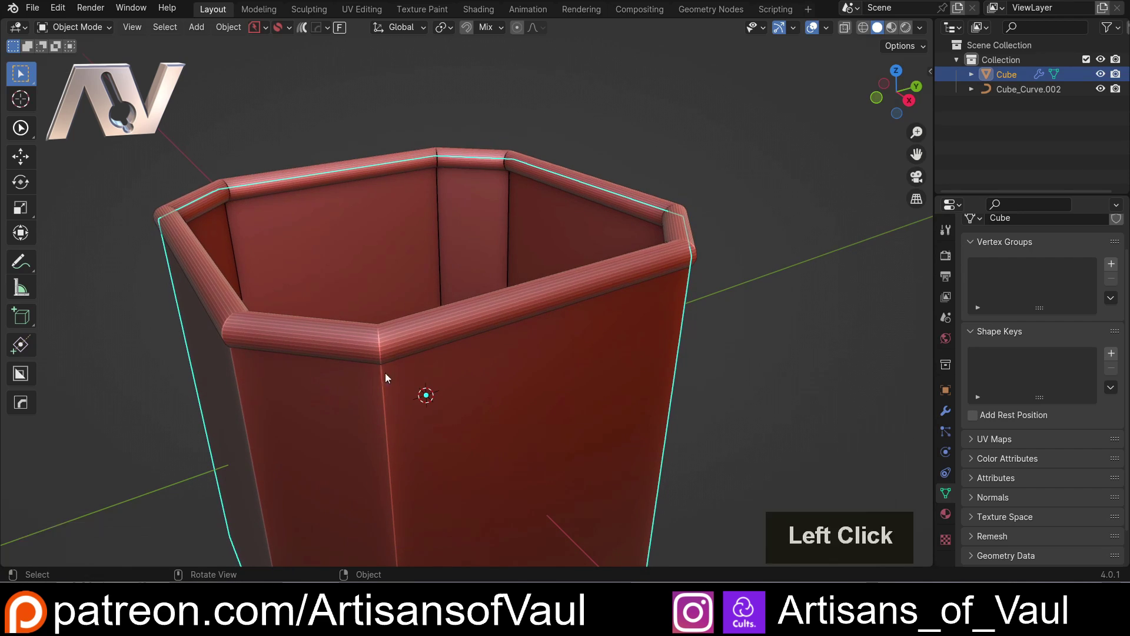
pyautogui.moveTo(338, 368)
pyautogui.mouseDown(button='middle')
pyautogui.moveTo(306, 275)
pyautogui.moveTo(312, 257)
pyautogui.moveTo(263, 391)
pyautogui.moveTo(293, 351)
pyautogui.moveTo(361, 323)
pyautogui.moveTo(372, 298)
pyautogui.moveTo(479, 333)
pyautogui.moveTo(475, 272)
pyautogui.mouseUp(button='middle')
# Step: Check the model in wireframe, then undo the recent rim and wall changes
pyautogui.hotkey('shift', 'z')
pyautogui.scroll(2, 365, 269)
pyautogui.hotkey('shift', 'z')
pyautogui.scroll(-4, 365, 274)
pyautogui.scroll(2, 475, 272)
pyautogui.scroll(2, 475, 273)
pyautogui.moveTo(483, 317); pyautogui.dragTo(529, 361, button='middle')
pyautogui.scroll(-3, 529, 362)
pyautogui.hotkey('ctrl', 'z')
pyautogui.hotkey('ctrl', 'z')
pyautogui.hotkey('ctrl', 'z')
pyautogui.scroll(2, 578, 399)
pyautogui.hotkey('ctrl', 'z')
pyautogui.moveTo(579, 398); pyautogui.dragTo(597, 284, button='middle')
# Step: Extract the top face as a thick lid plate, Cube_Plate.002, and lift it above the box
pyautogui.press('q')
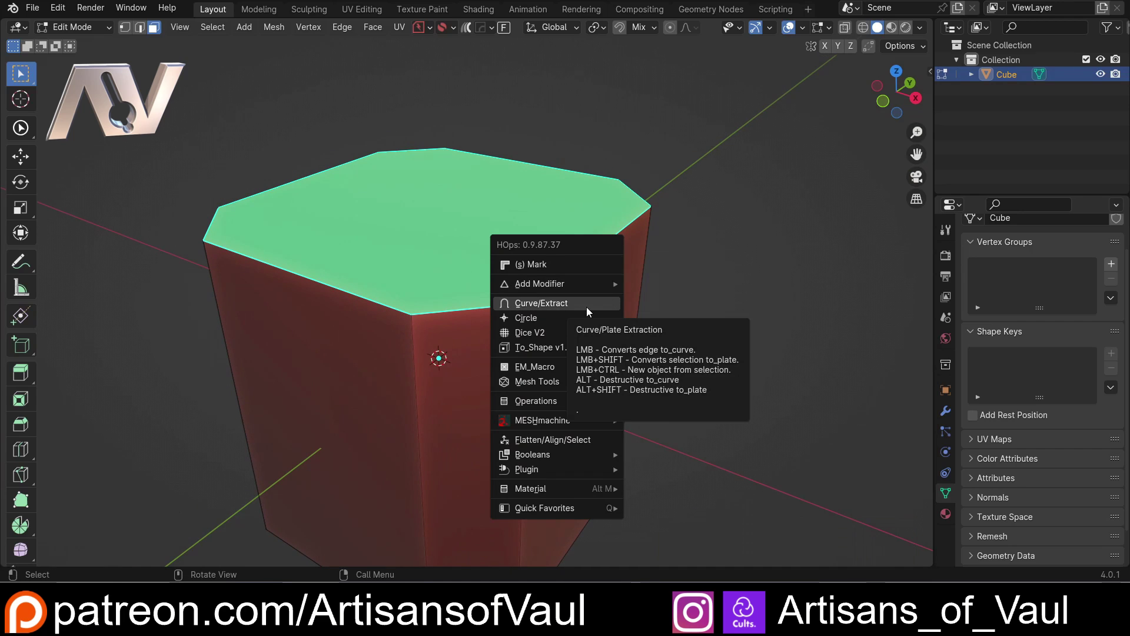
pyautogui.keyDown('shift'); pyautogui.click(587, 306); pyautogui.keyUp('shift')
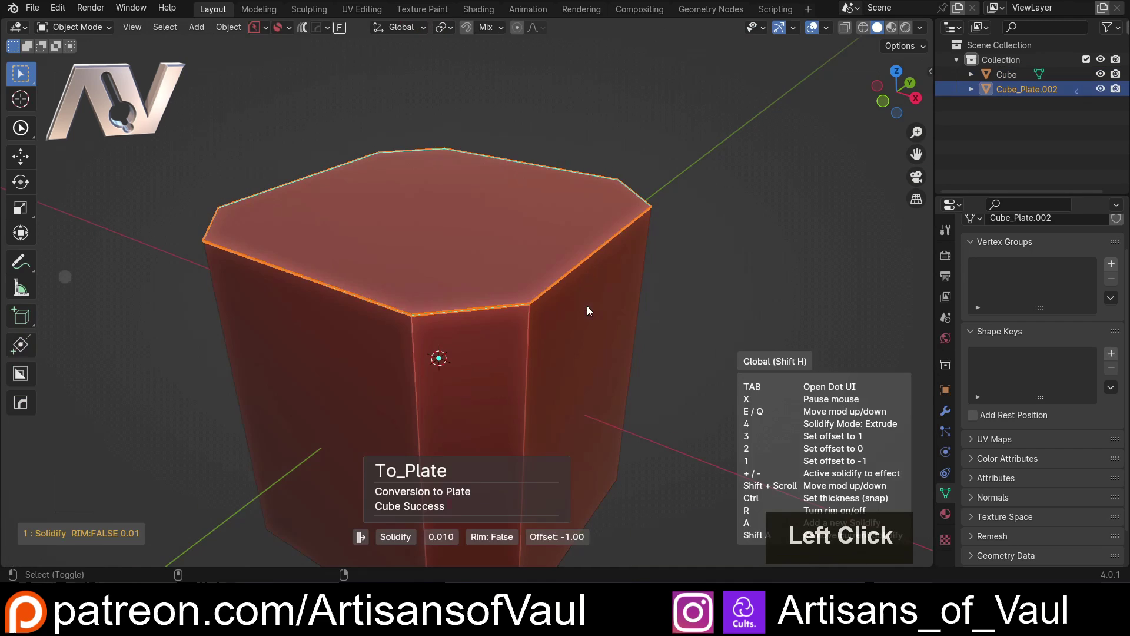
pyautogui.click(638, 301)
pyautogui.press('g')
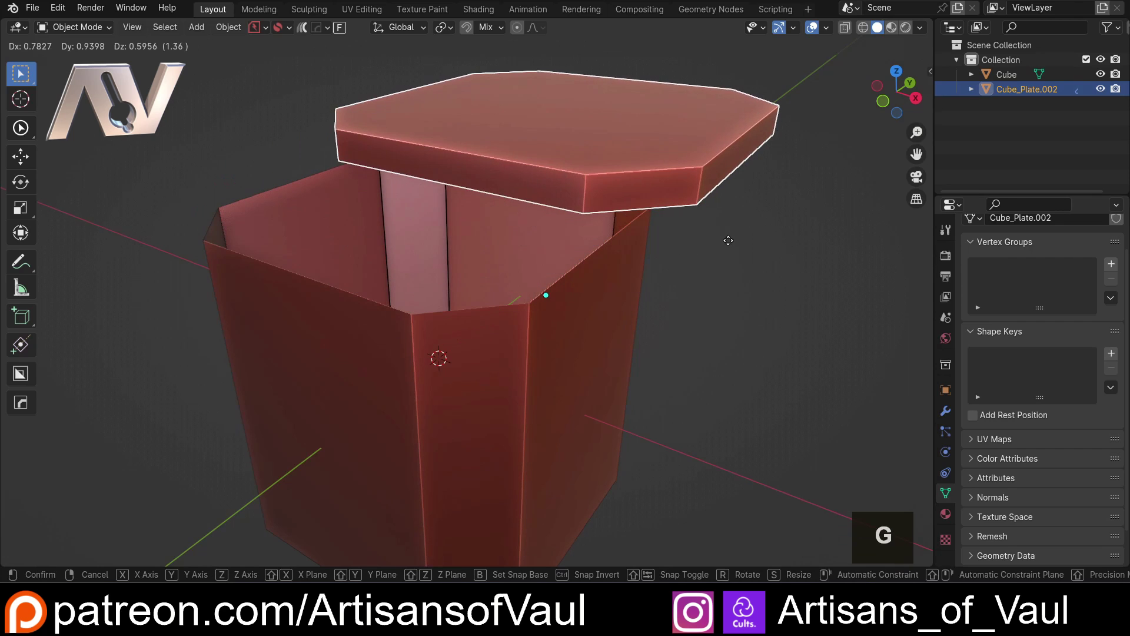
pyautogui.click(729, 239)
pyautogui.moveTo(729, 239); pyautogui.dragTo(517, 262, button='middle')
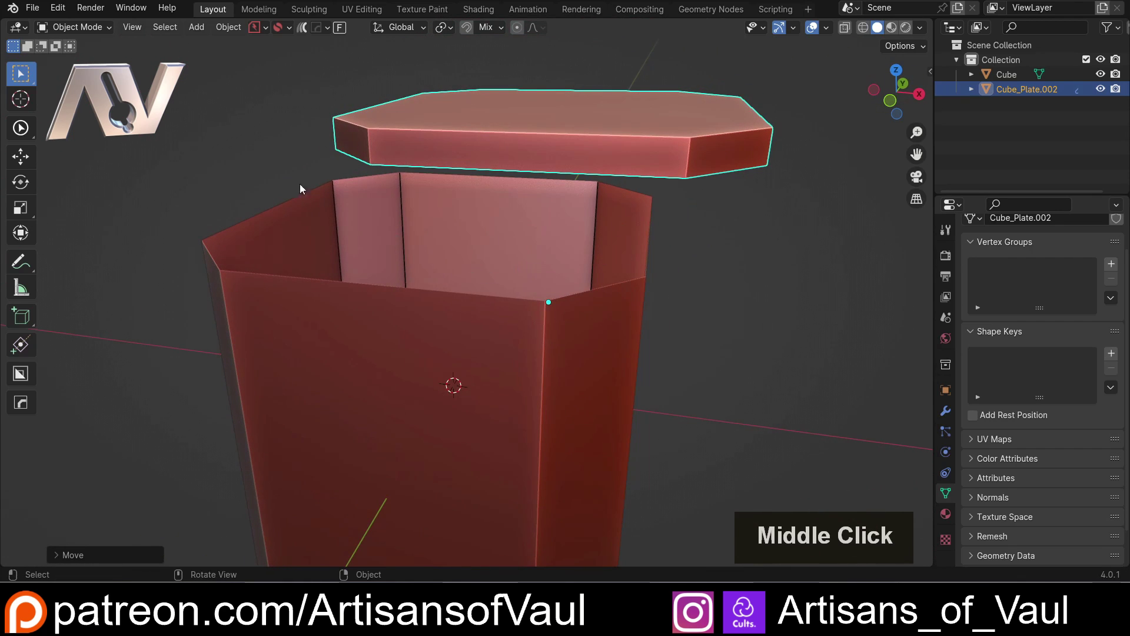
# Step: Give the octagonal box walls a Solidify modifier with 0.212 thickness
pyautogui.click(553, 266)
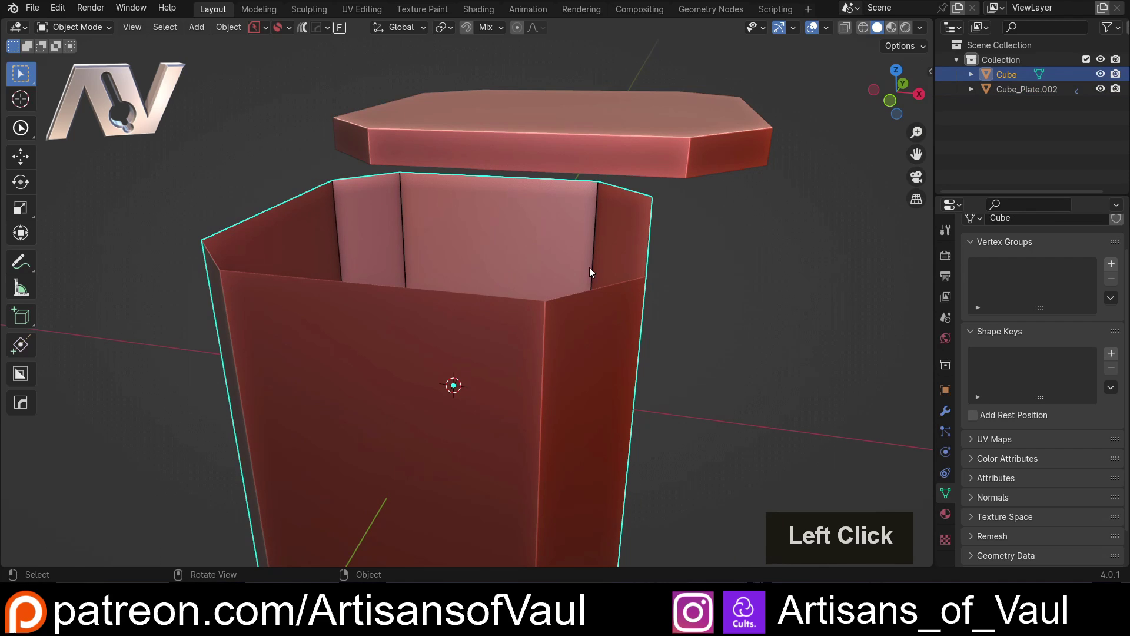
pyautogui.press('q')
pyautogui.moveTo(594, 349)
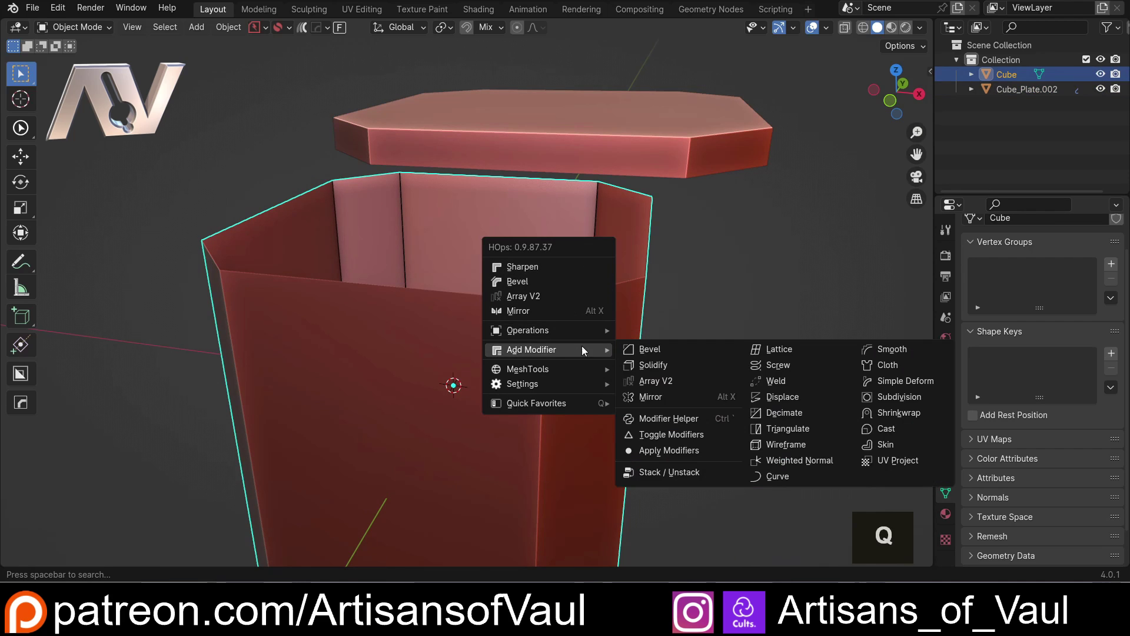
pyautogui.click(641, 368)
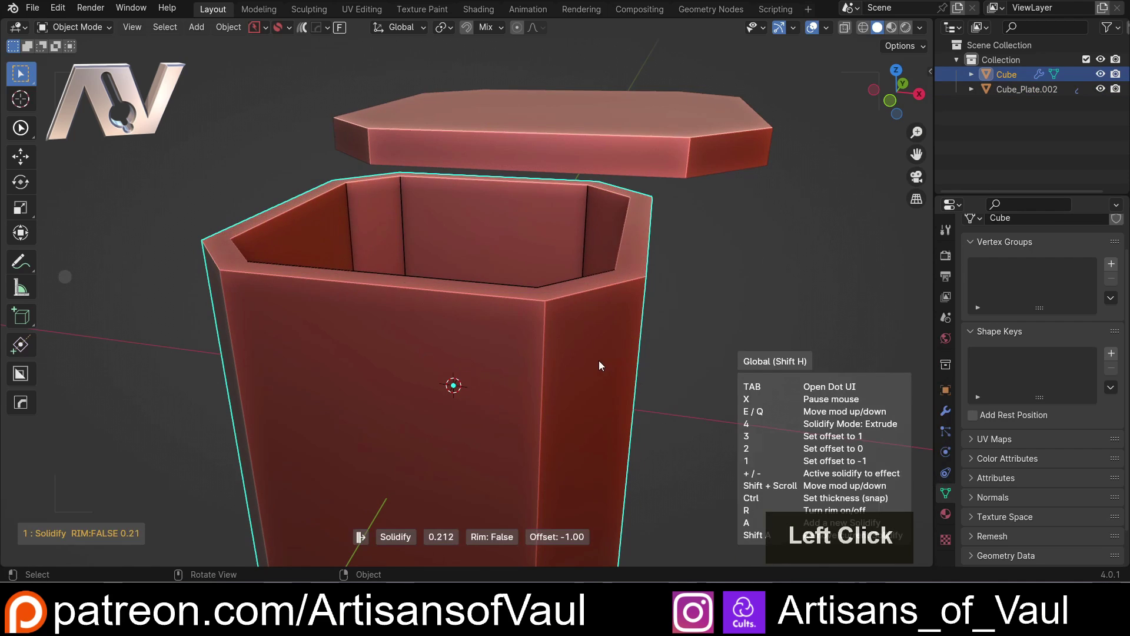
pyautogui.scroll(-5, 596, 360)
pyautogui.click(592, 221)
pyautogui.moveTo(578, 305)
pyautogui.mouseDown(button='middle')
pyautogui.moveTo(564, 357)
pyautogui.moveTo(576, 293)
pyautogui.mouseUp(button='middle')
pyautogui.scroll(2, 564, 356)
pyautogui.click(577, 362)
# Step: Set the lid's origin to its geometry and snap the 3D cursor to the lid
pyautogui.click(575, 239)
pyautogui.moveTo(576, 238); pyautogui.dragTo(651, 232, button='middle')
pyautogui.hotkey('shift', 's')
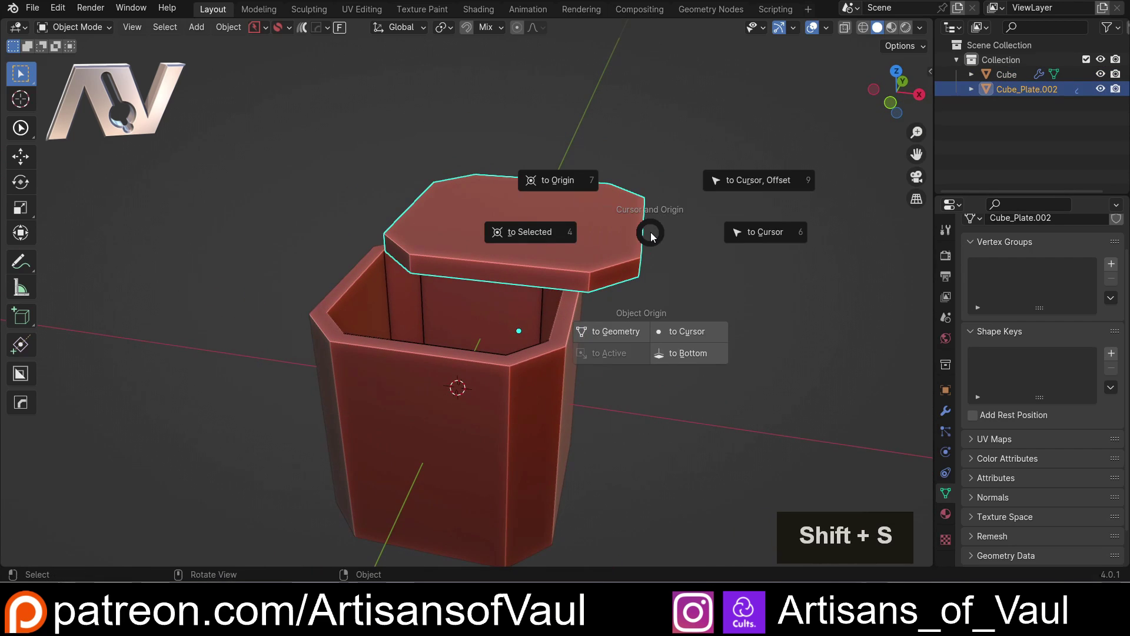
pyautogui.click(643, 327)
pyautogui.hotkey('shift', 's')
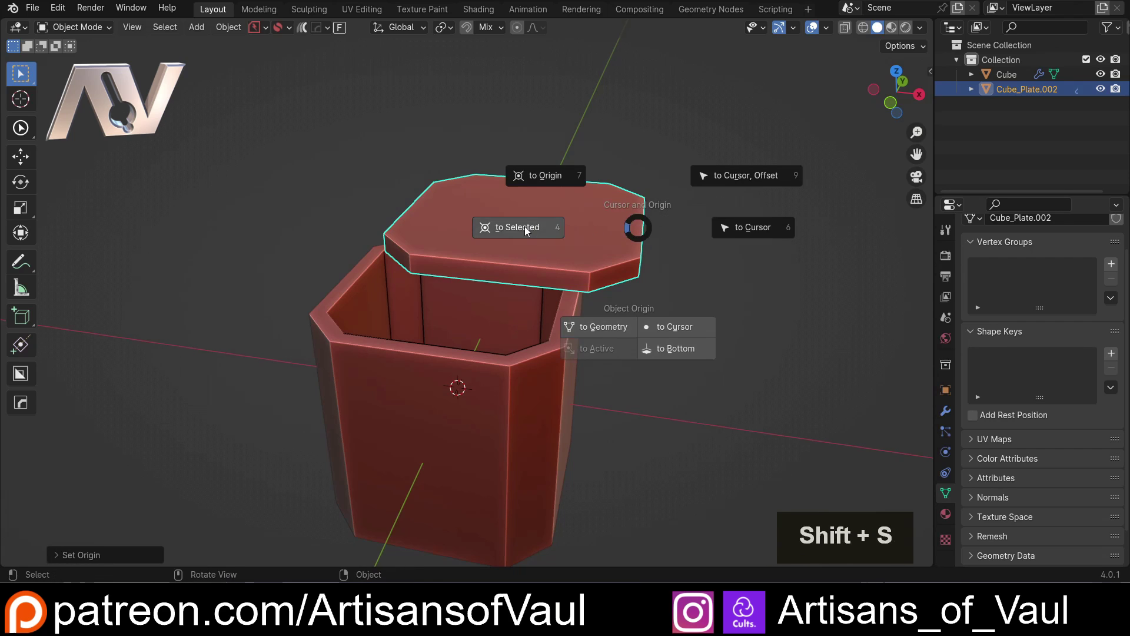
pyautogui.click(524, 227)
pyautogui.moveTo(559, 235); pyautogui.dragTo(624, 232, button='middle')
# Step: Add a plane at the lid centre and rotate it 90 degrees about X to stand upright
pyautogui.hotkey('shift', 'a')
pyautogui.click(600, 271)
pyautogui.press('r')
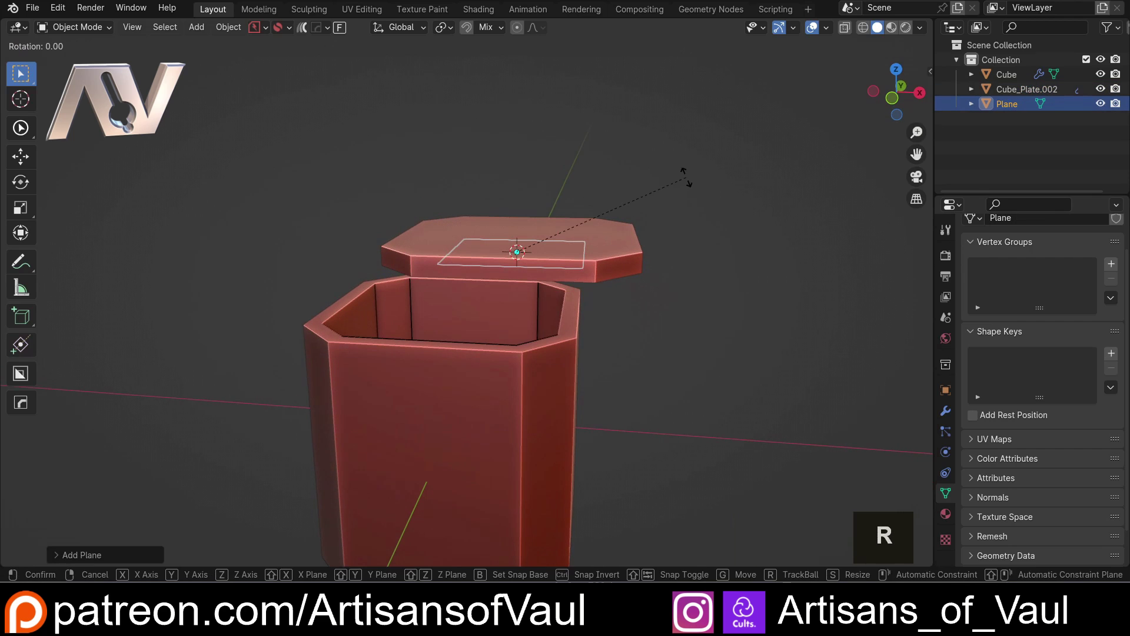
pyautogui.press('x')
pyautogui.press('9')
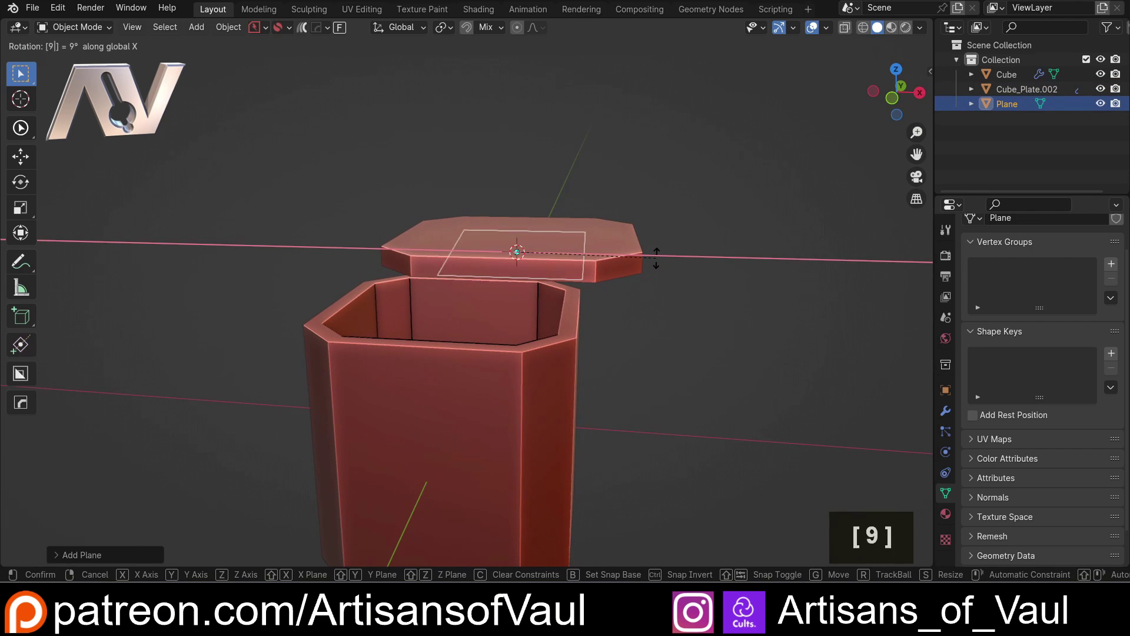
pyautogui.press('0')
pyautogui.press('Return')
pyautogui.scroll(2, 656, 258)
pyautogui.keyDown('shift'); pyautogui.moveTo(655, 258); pyautogui.dragTo(638, 96, button='middle'); pyautogui.keyUp('shift')
pyautogui.scroll(2, 586, 214)
pyautogui.moveTo(586, 214); pyautogui.dragTo(707, 235, button='middle')
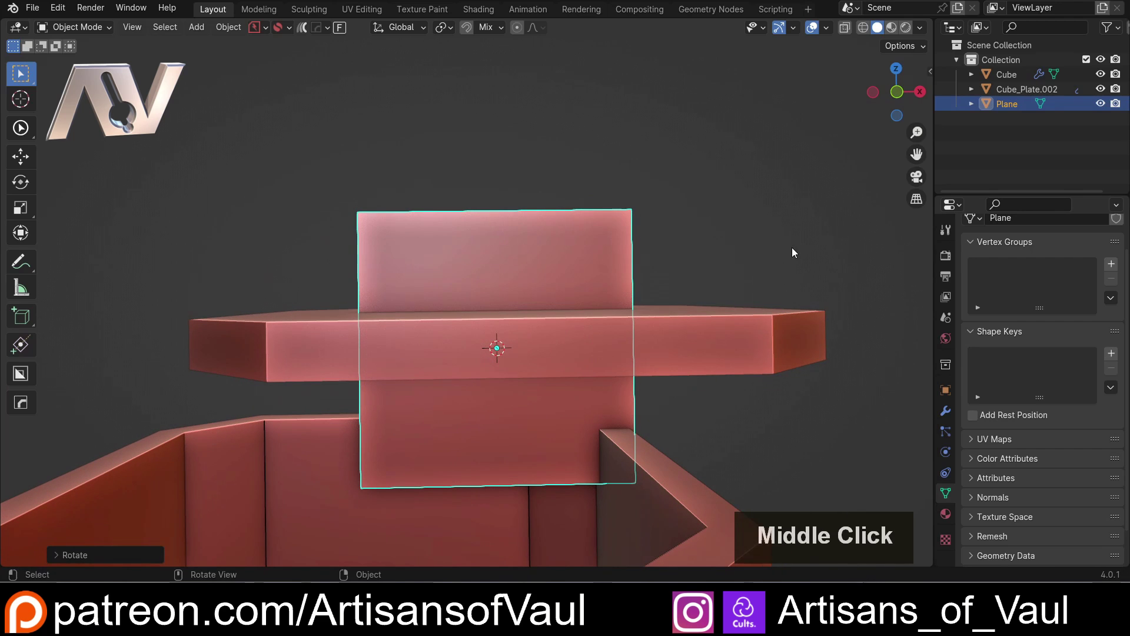
# Step: Lower the plane along Z onto the lid and enter Edit Mode
pyautogui.press('g')
pyautogui.press('z')
pyautogui.click(761, 299)
pyautogui.moveTo(761, 299); pyautogui.dragTo(361, 238, button='middle')
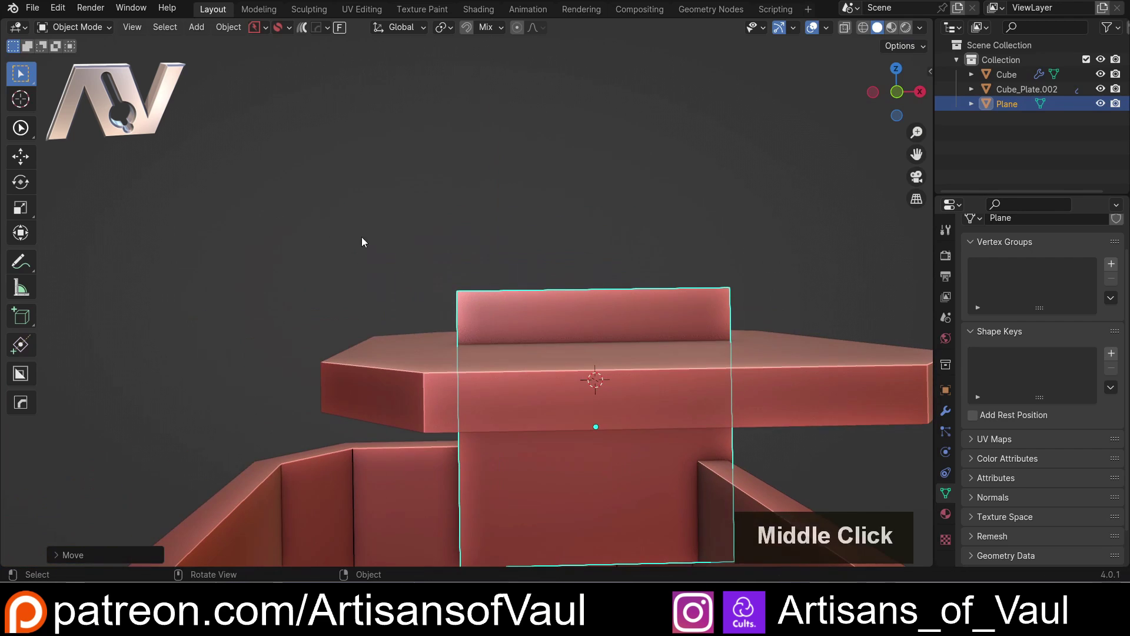
pyautogui.press('Tab')
pyautogui.click(382, 328)
pyautogui.keyDown('shift'); pyautogui.moveTo(458, 284); pyautogui.dragTo(421, 281, button='middle'); pyautogui.keyUp('shift')
# Step: Round the plane's two top corners with a vertex bevel
pyautogui.press('Tab')
pyautogui.click(369, 292)
pyautogui.keyDown('shift'); pyautogui.click(693, 275); pyautogui.keyUp('shift')
pyautogui.scroll(3, 698, 259)
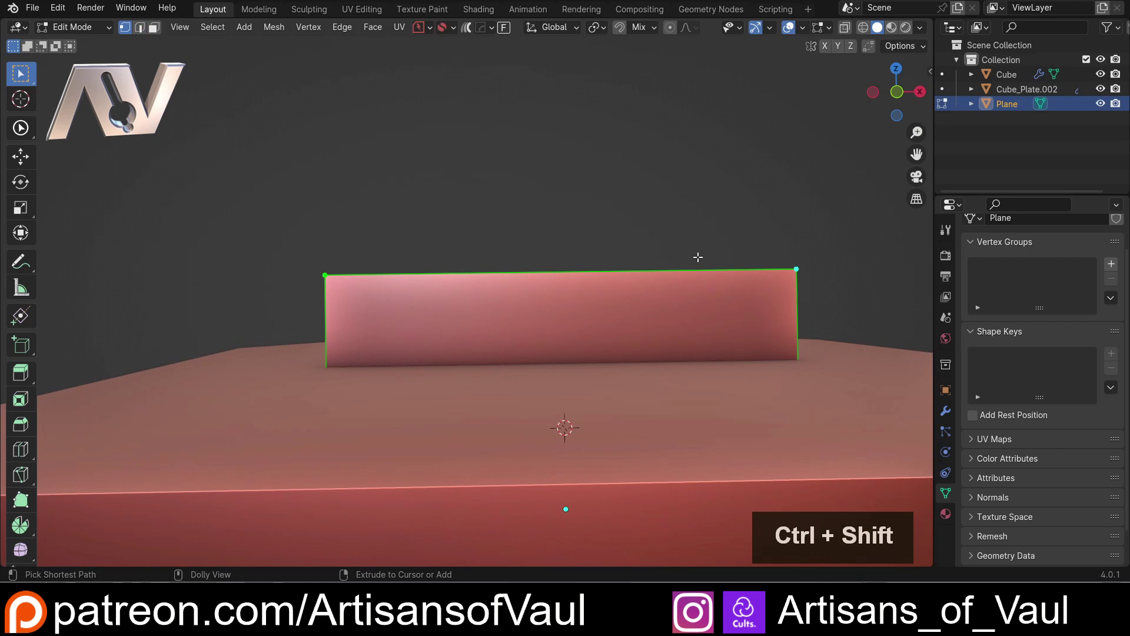
pyautogui.hotkey('ctrl', 'shift', 'b')
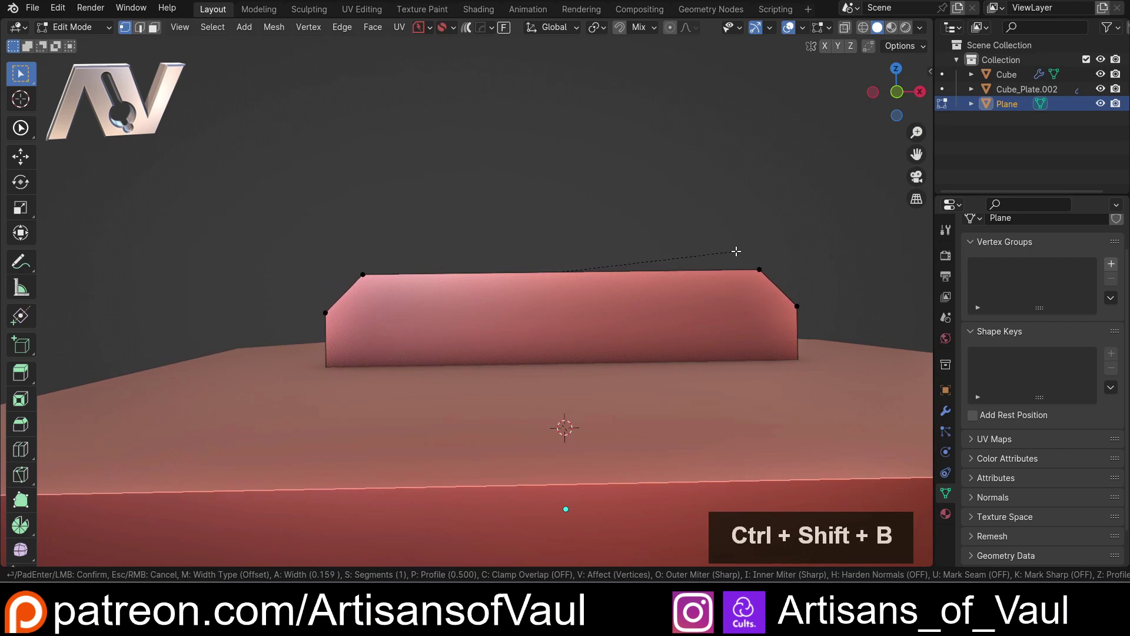
pyautogui.scroll(6, 738, 251)
pyautogui.scroll(2, 748, 249)
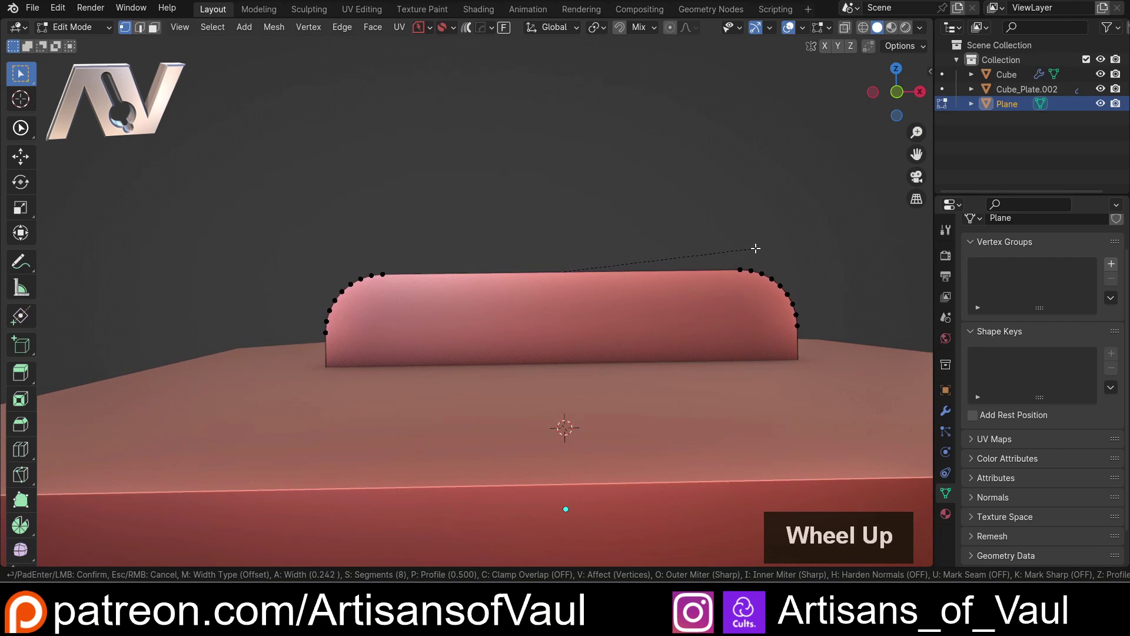
pyautogui.click(753, 250)
pyautogui.scroll(-4, 612, 269)
# Step: Select the plane's bottom vertices and slide that lower edge up the plane
pyautogui.hotkey('shift', 'z')
pyautogui.moveTo(356, 416); pyautogui.dragTo(462, 473)
pyautogui.hotkey('shift', 'z')
pyautogui.scroll(2, 698, 445)
pyautogui.press('g')
pyautogui.press('g')
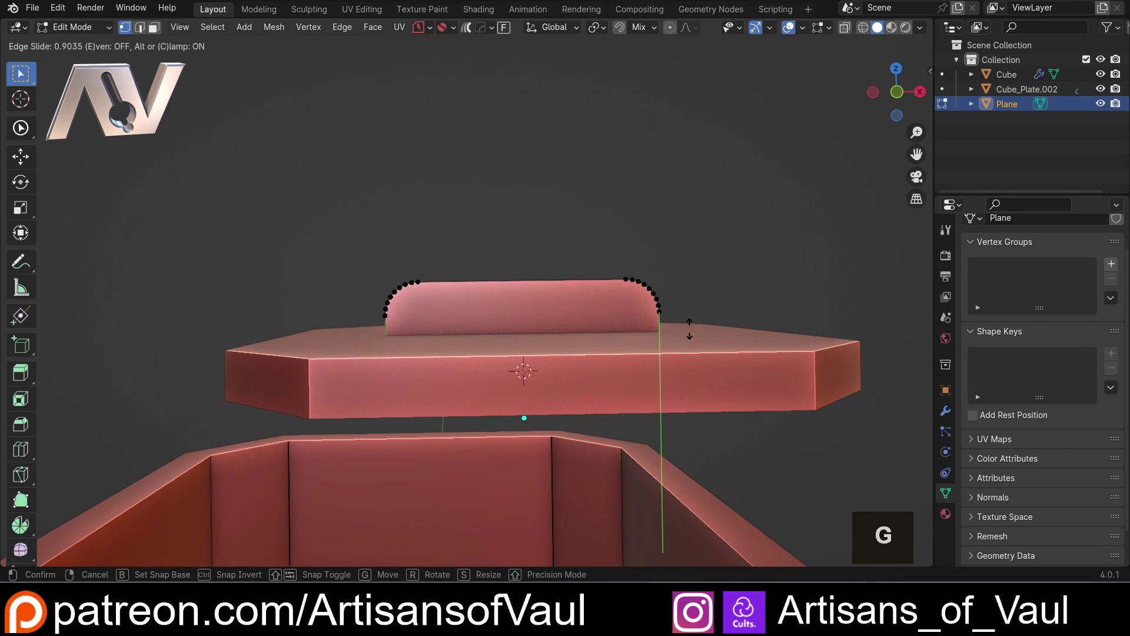
pyautogui.click(648, 340)
# Step: Convert the plane's outline edges into a tube curve handle, Plane_Curve
pyautogui.press('Tab')
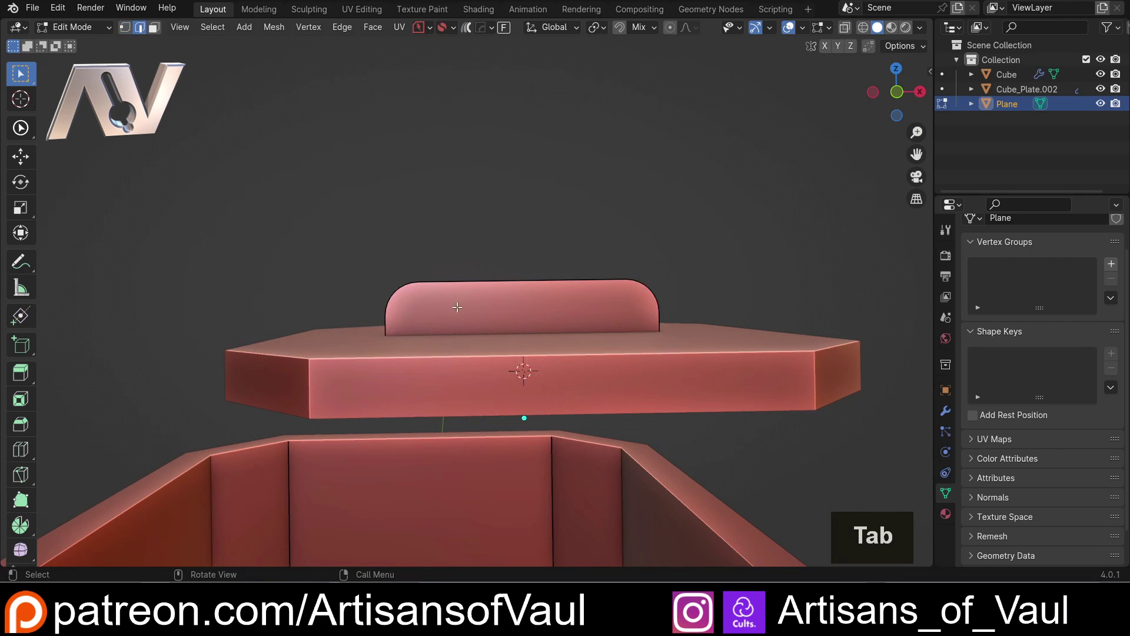
pyautogui.click(461, 284)
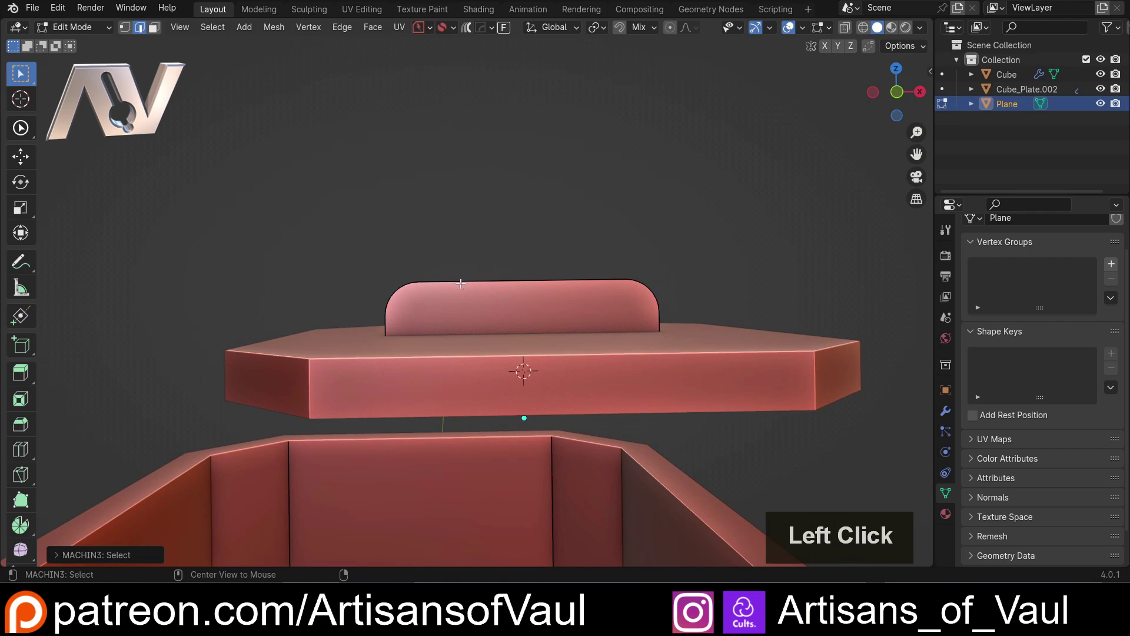
pyautogui.keyDown('ctrl'); pyautogui.click(551, 274); pyautogui.keyUp('ctrl')
pyautogui.keyDown('ctrl'); pyautogui.click(641, 326); pyautogui.keyUp('ctrl')
pyautogui.press('q')
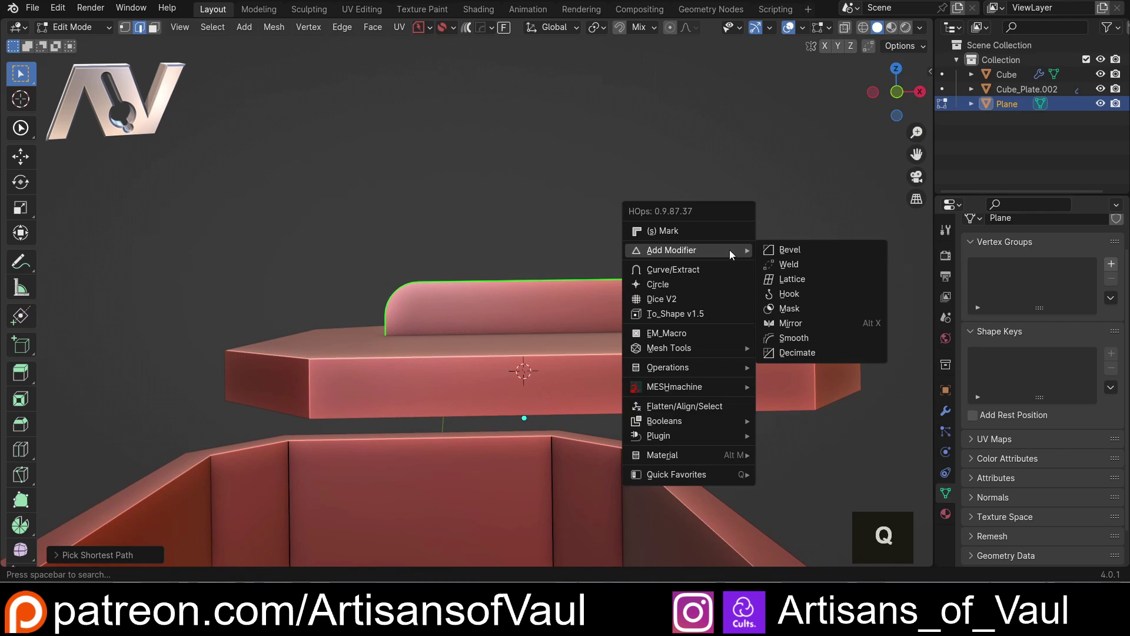
pyautogui.click(716, 267)
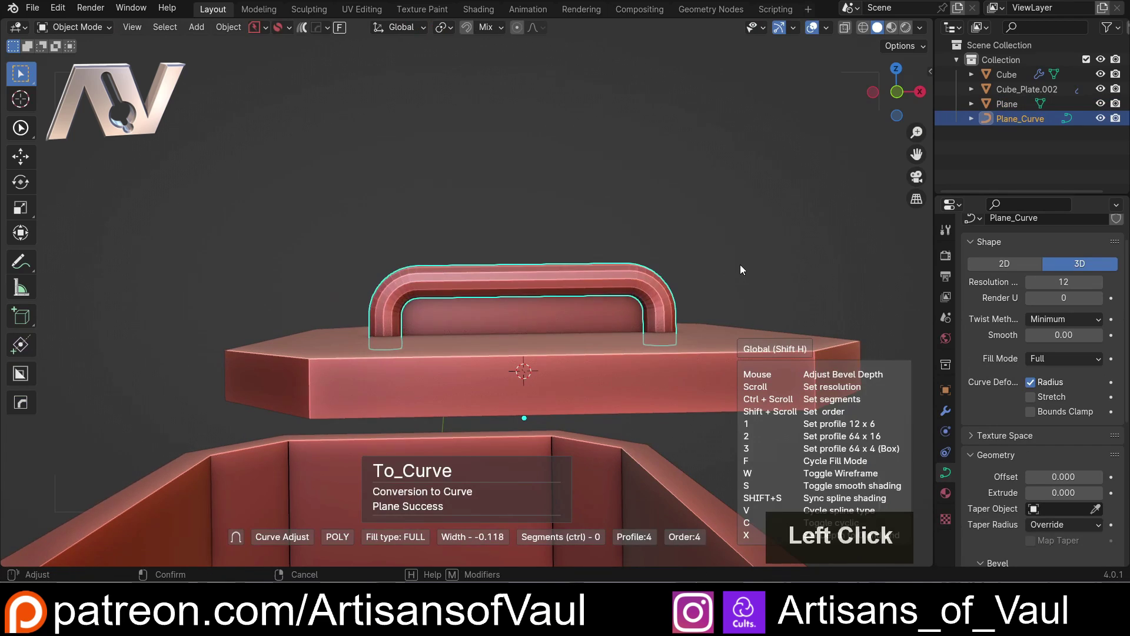
pyautogui.scroll(1, 740, 264)
pyautogui.click(740, 264)
# Step: Delete the leftover source Plane
pyautogui.doubleClick(538, 304)
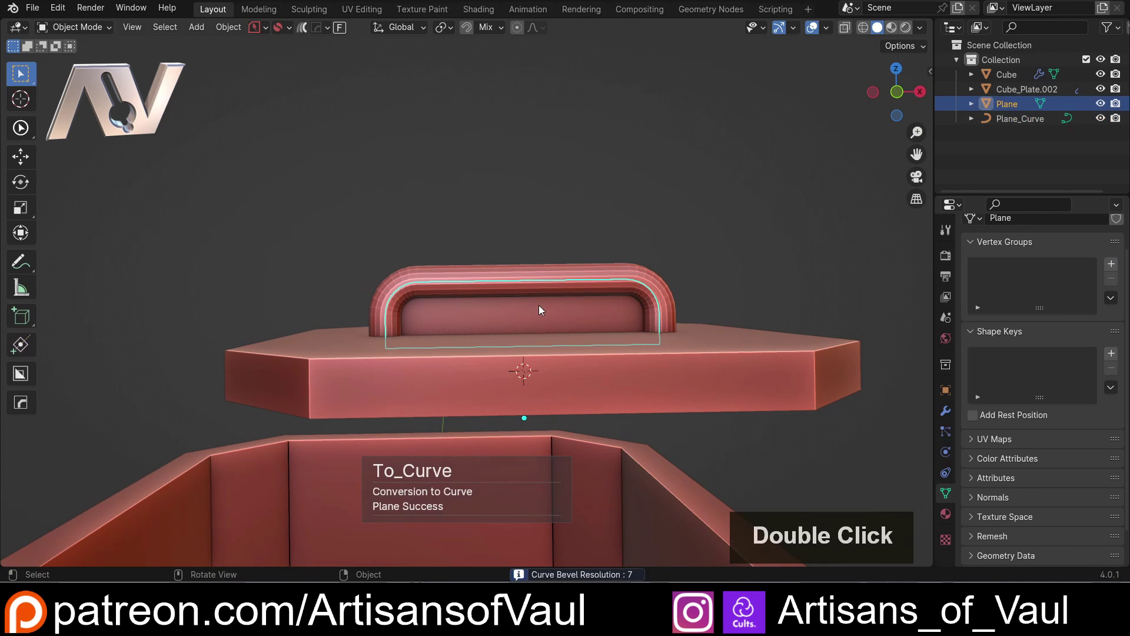
pyautogui.press('Delete')
pyautogui.moveTo(588, 214); pyautogui.dragTo(503, 257, button='middle')
pyautogui.press('Tab')
pyautogui.scroll(-3, 524, 218)
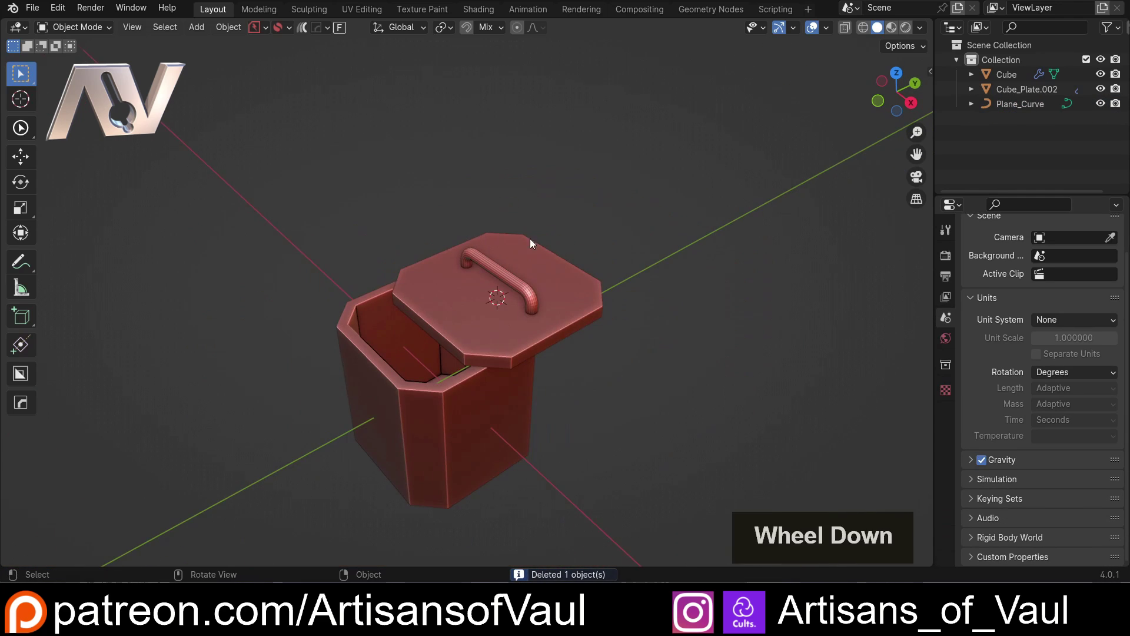
# Step: Move the handle off-centre along Y, try mirroring it across the lid, then undo
pyautogui.click(548, 247)
pyautogui.scroll(3, 588, 259)
pyautogui.press('g')
pyautogui.press('y')
pyautogui.click(530, 323)
pyautogui.keyDown('shift'); pyautogui.click(548, 313); pyautogui.keyUp('shift')
pyautogui.moveTo(548, 313); pyautogui.dragTo(548, 313, button='middle')
pyautogui.hotkey('alt', 'x')
pyautogui.click(417, 317)
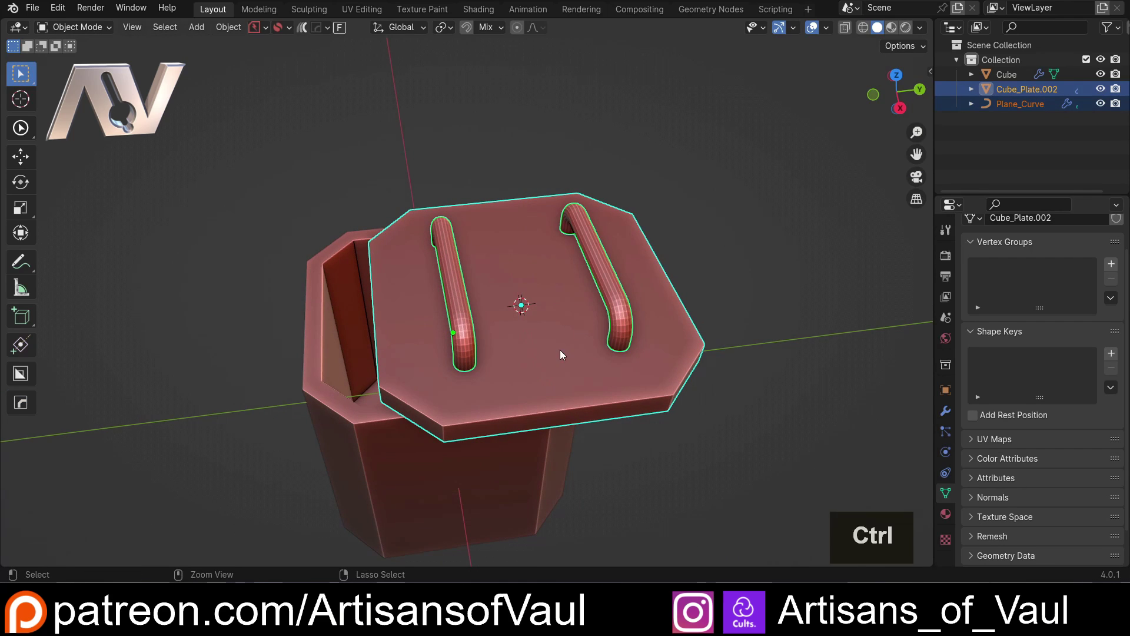
pyautogui.hotkey('ctrl', 'z')
# Step: With the lid active, mirror the handle across the lid along -Y
pyautogui.click(501, 277)
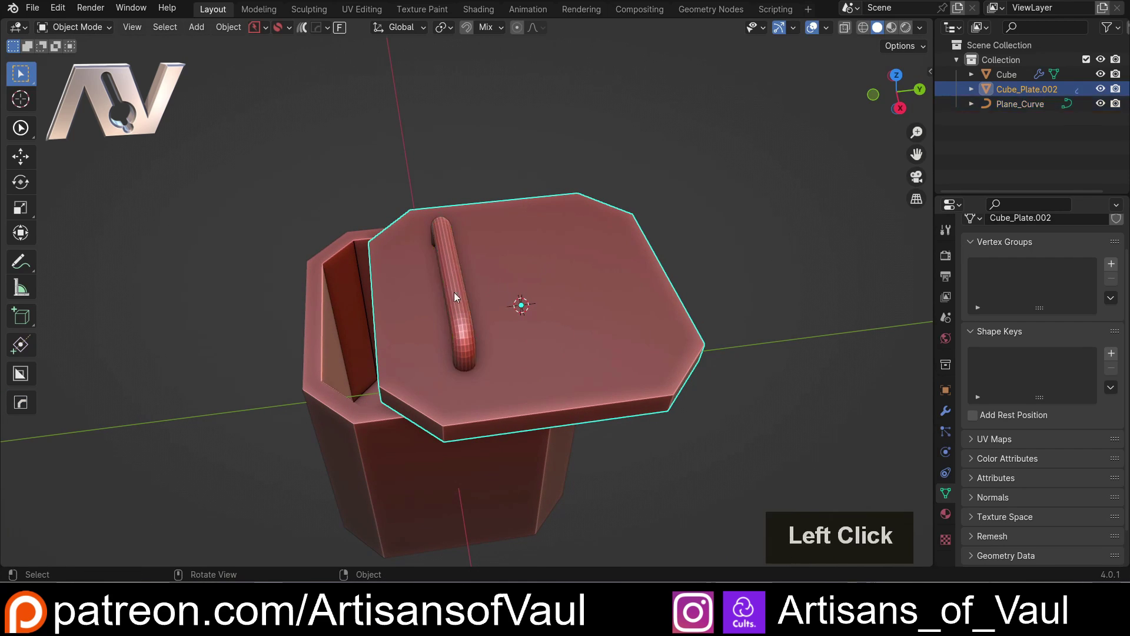
pyautogui.click(454, 292)
pyautogui.keyDown('shift'); pyautogui.click(545, 375); pyautogui.keyUp('shift')
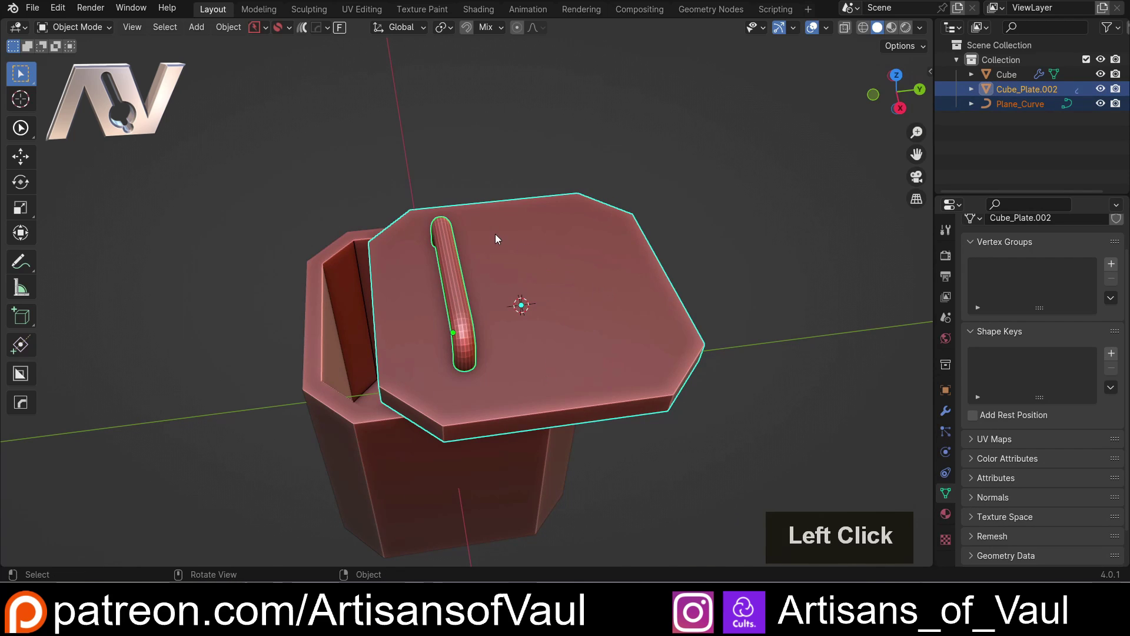
pyautogui.hotkey('alt', 'x')
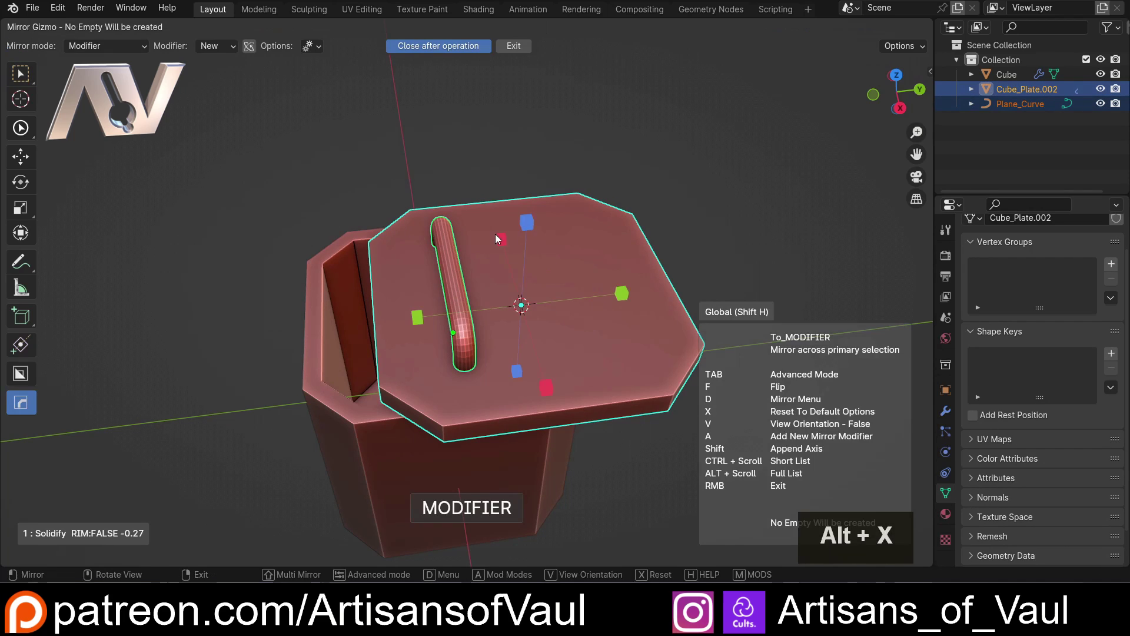
pyautogui.click(418, 324)
pyautogui.scroll(-1, 647, 214)
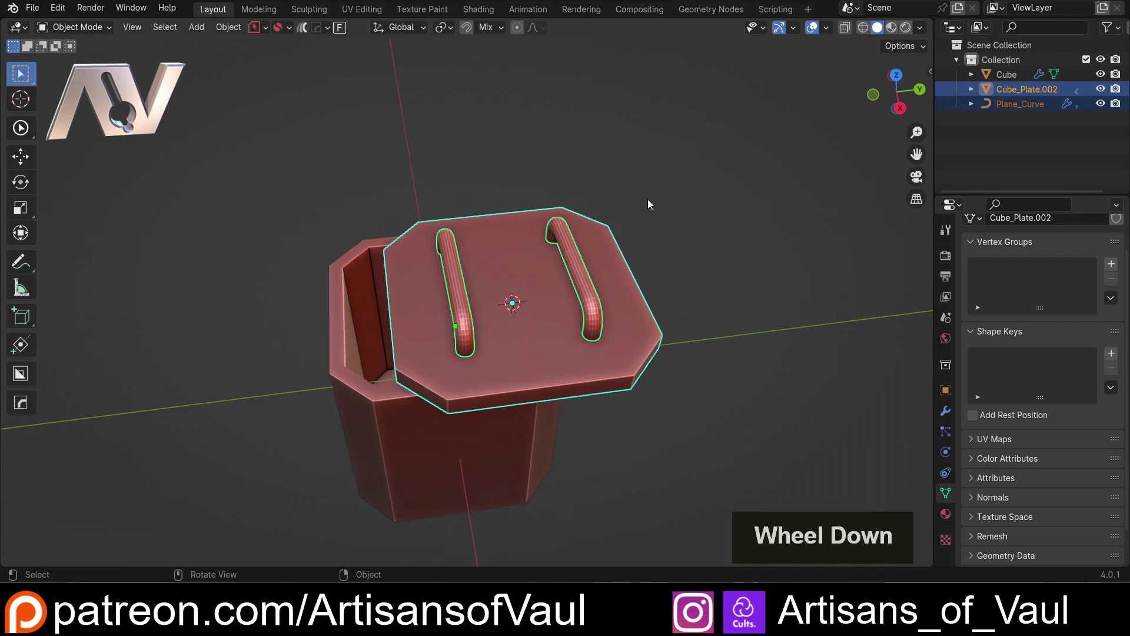
pyautogui.click(645, 230)
pyautogui.moveTo(487, 412); pyautogui.dragTo(632, 276, button='middle')
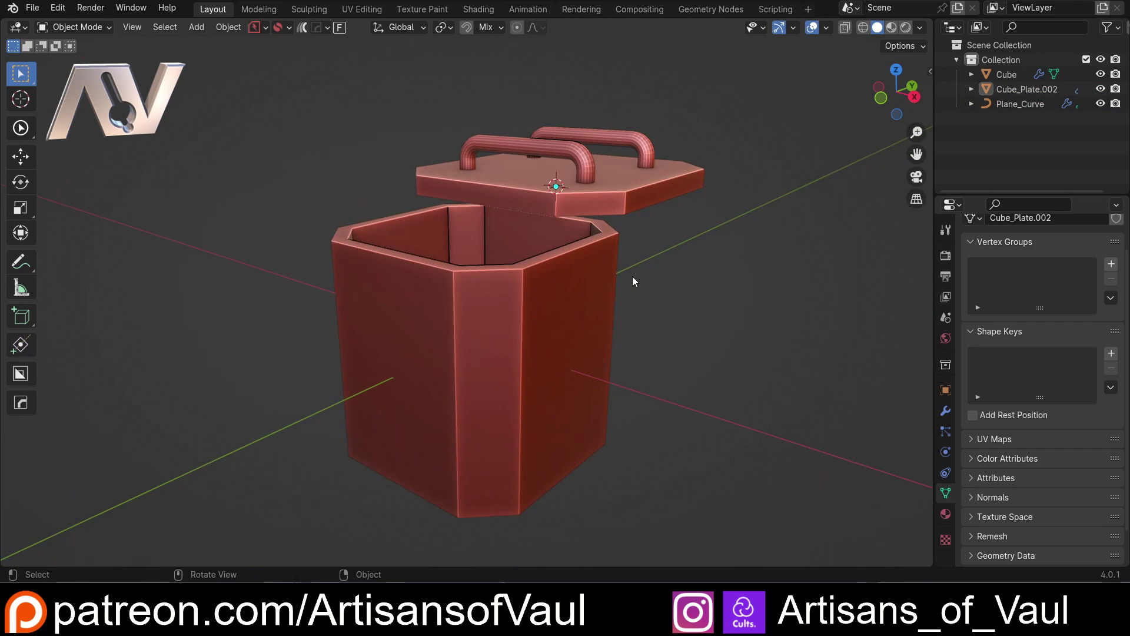
pyautogui.click(594, 292)
pyautogui.press('q')
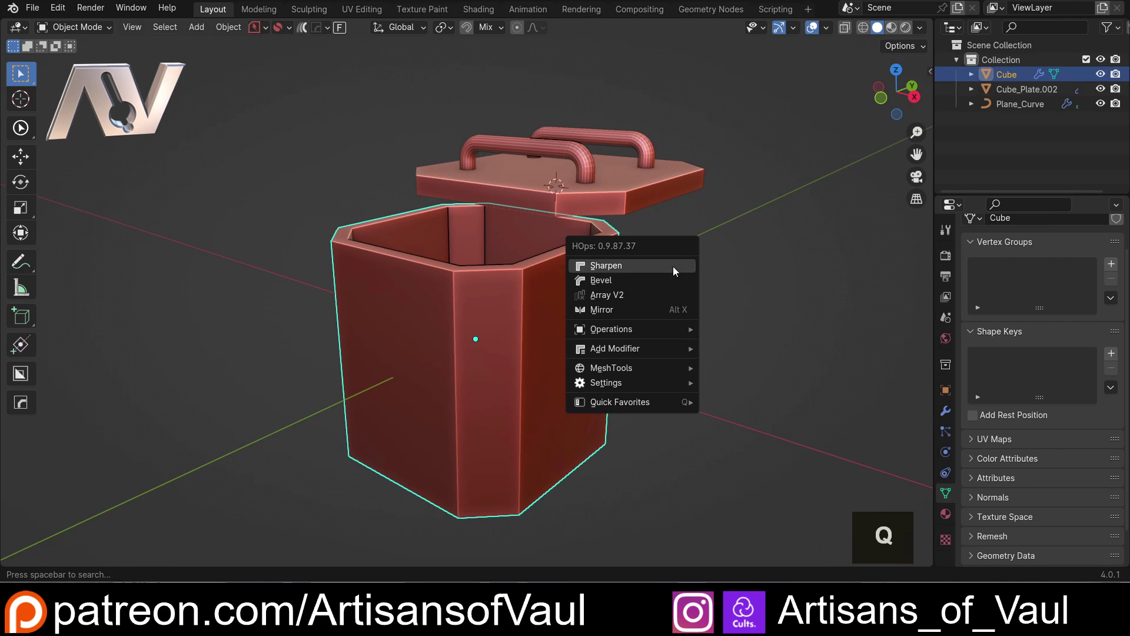
pyautogui.press('Escape')
pyautogui.moveTo(684, 221); pyautogui.dragTo(740, 230, button='middle')
pyautogui.click(706, 284)
pyautogui.scroll(-3, 786, 299)
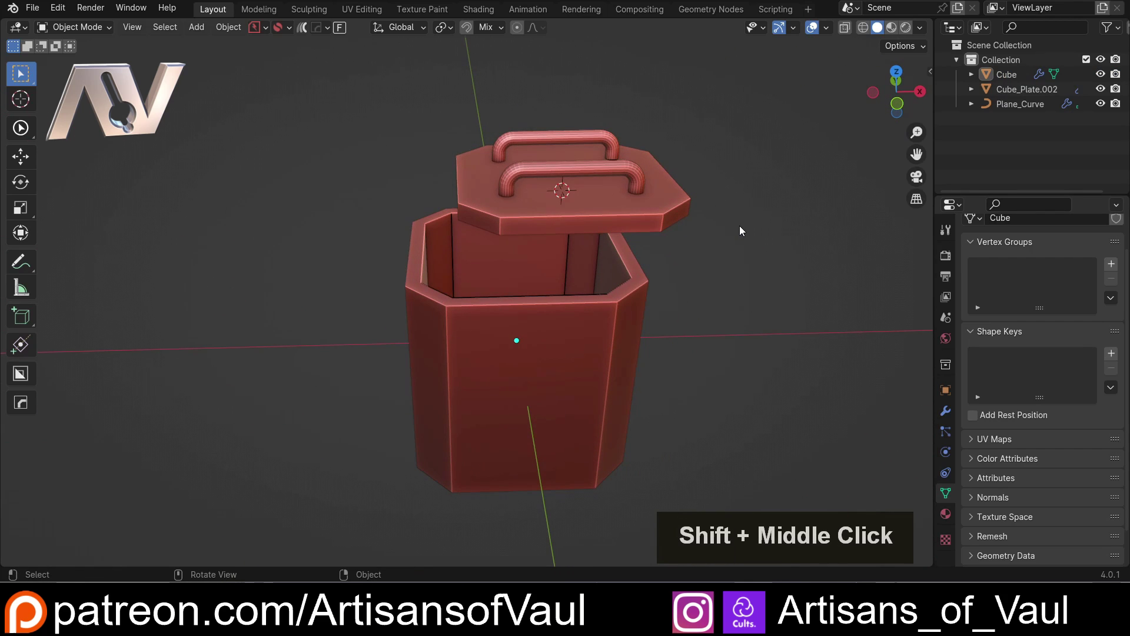